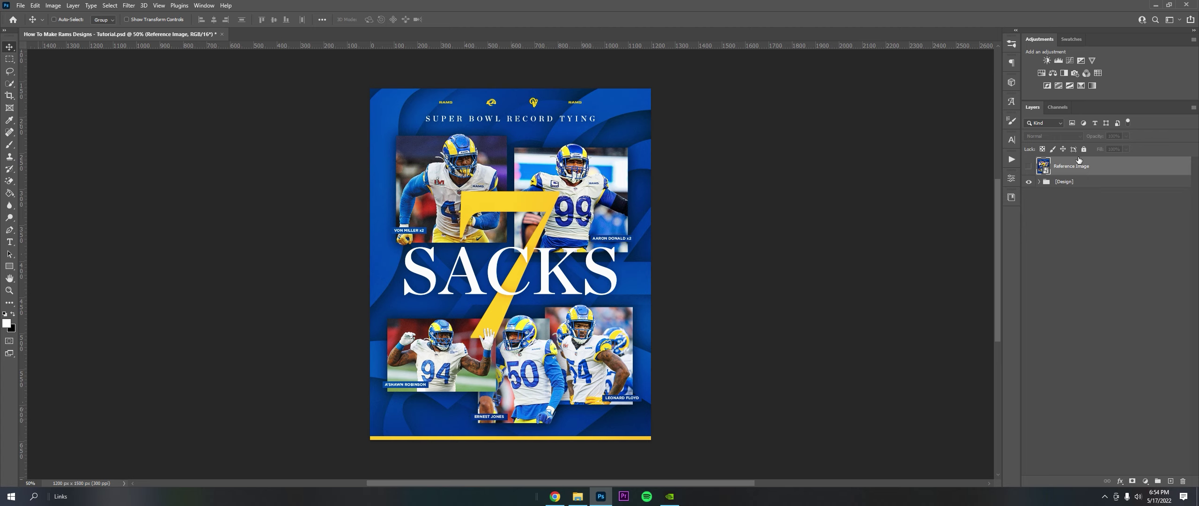
Compare the poster with the reference image and expand the [Design] and [Background] layer groups
left_click(1028, 167)
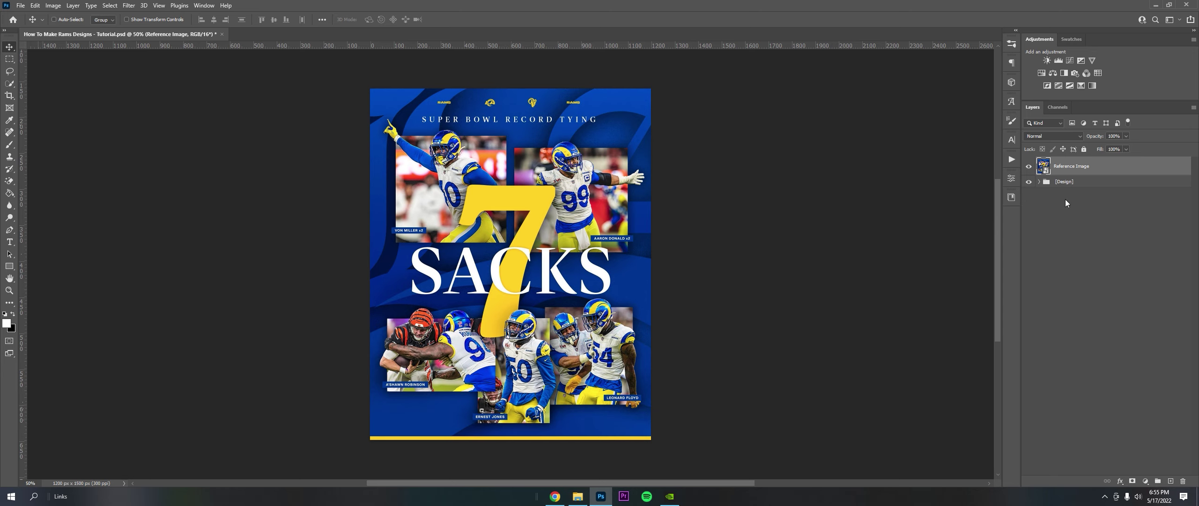
left_click(1029, 167)
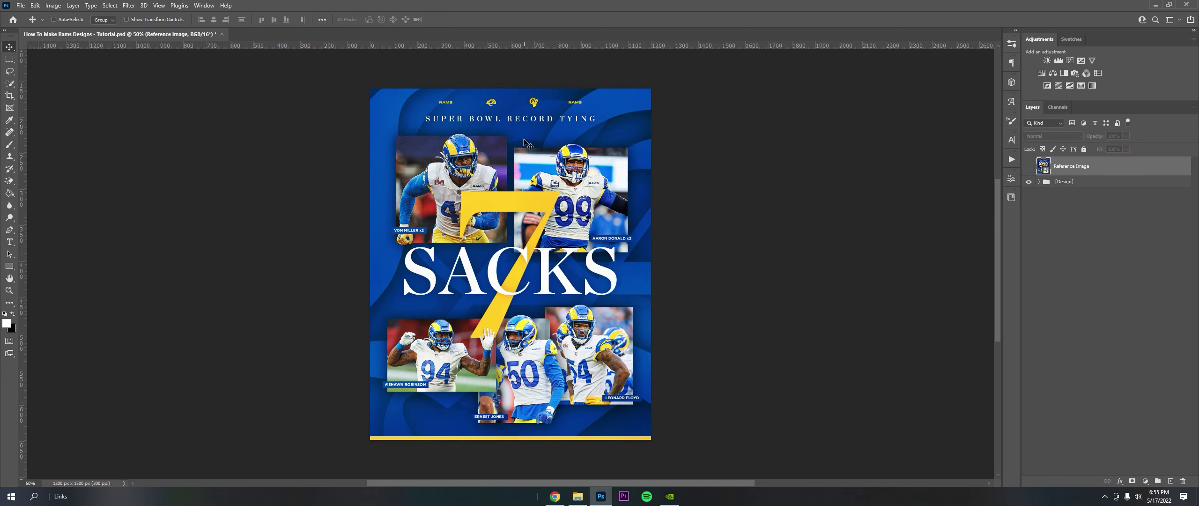
left_click(1039, 182)
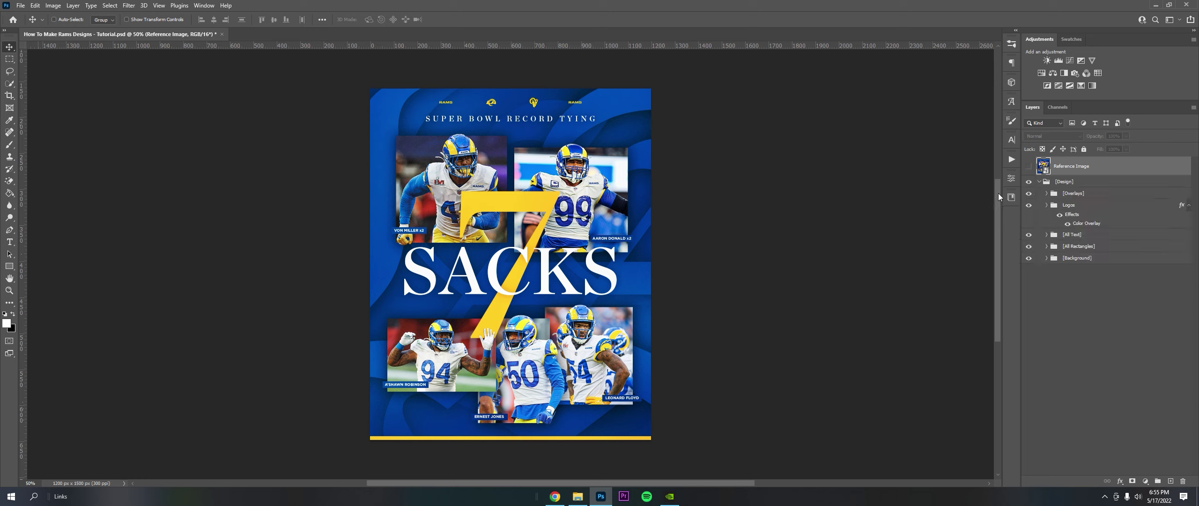
left_click(1046, 259)
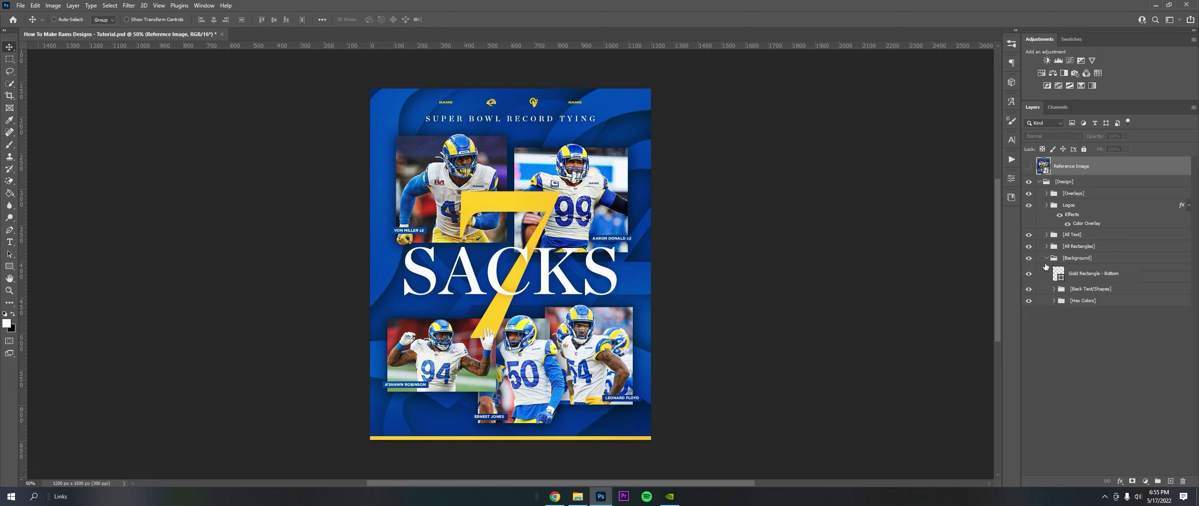
Inspect the blue and gold fill layers in the [Hex Colors] group, collapse it and expand [Back Text/Shapes]
left_click(1054, 301)
left_click(1054, 301)
left_click(1055, 303)
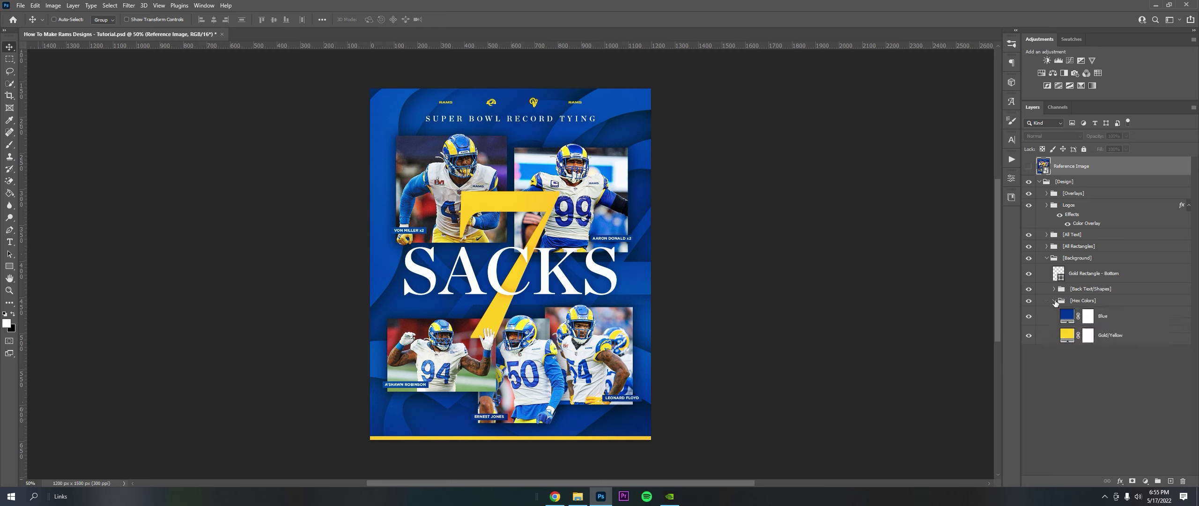
left_click(1054, 302)
left_click(1055, 289)
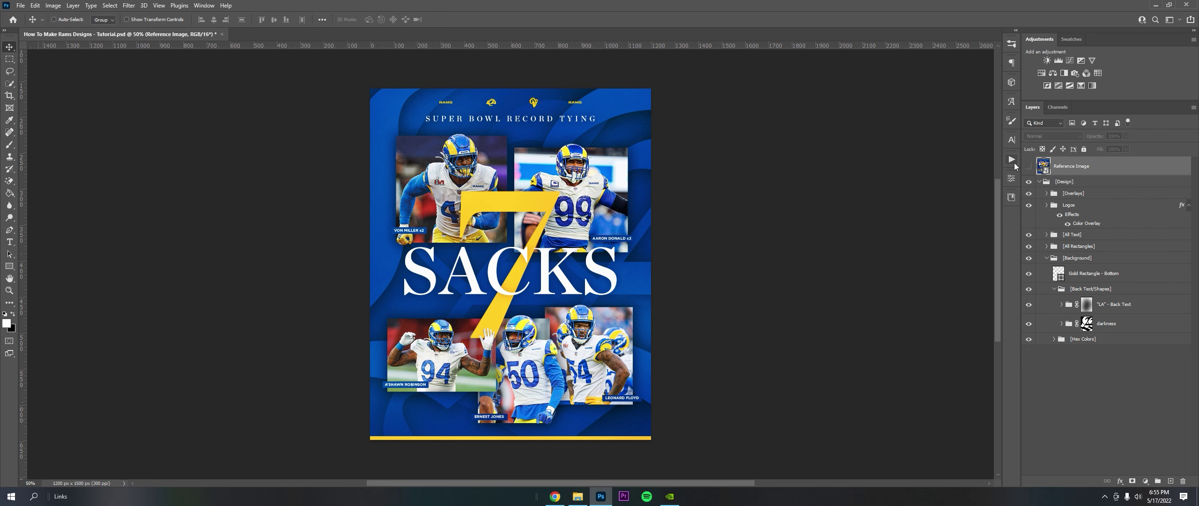
Check the background shapes against the reference image and select the LA text layer inside the "LA" - Back Text group
left_click(1028, 168)
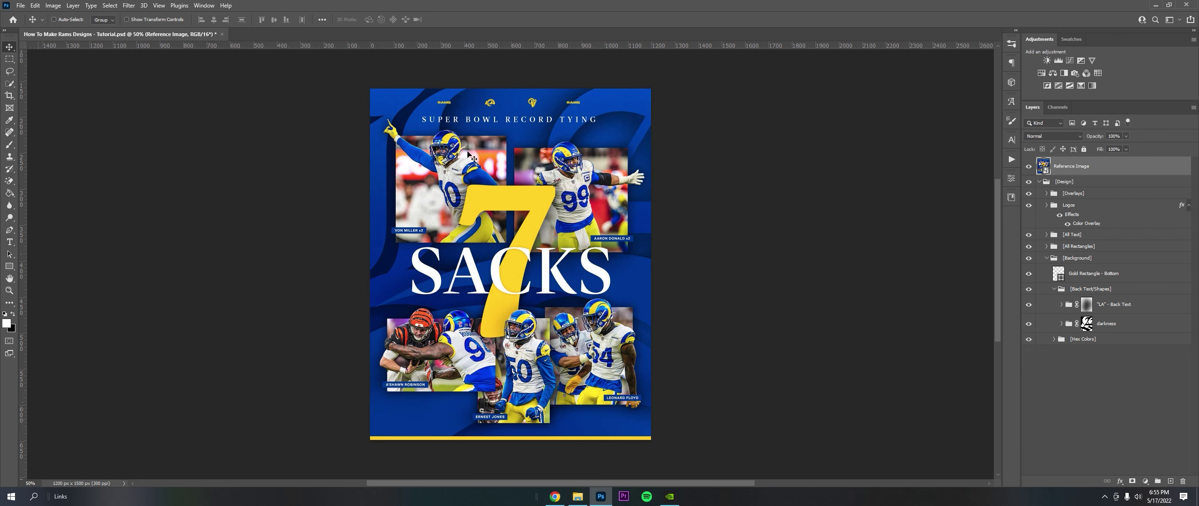
left_click(1030, 167)
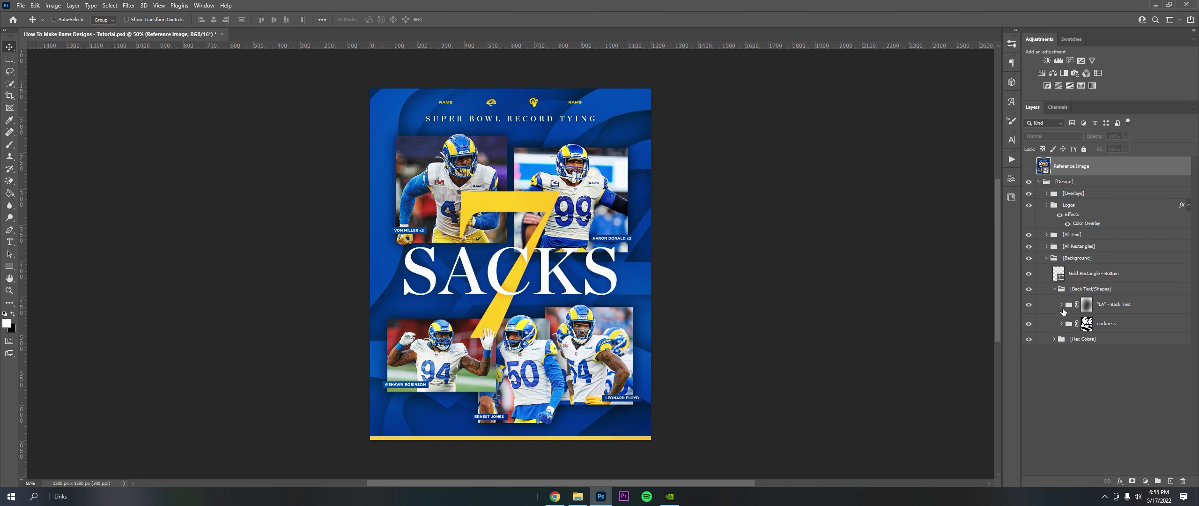
left_click(1062, 305)
left_click(1099, 351)
key("t")
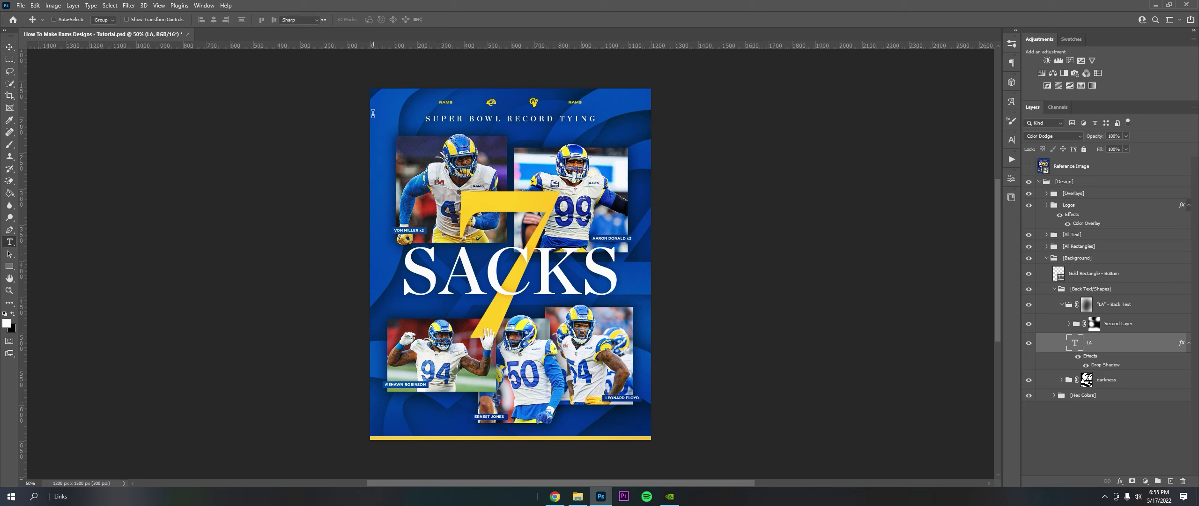
left_click(10, 48)
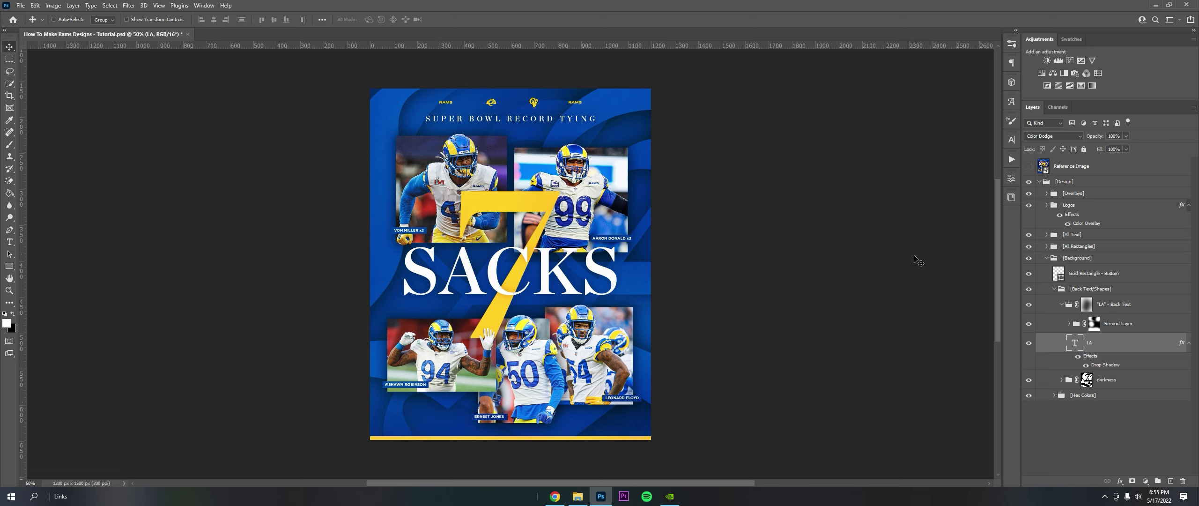
Toggle the LA text layer off and on to examine its effect, and compare the design with the reference image
left_click(1029, 343)
left_click(1029, 343)
left_click(1029, 343)
left_click(1030, 343)
left_click(1030, 167)
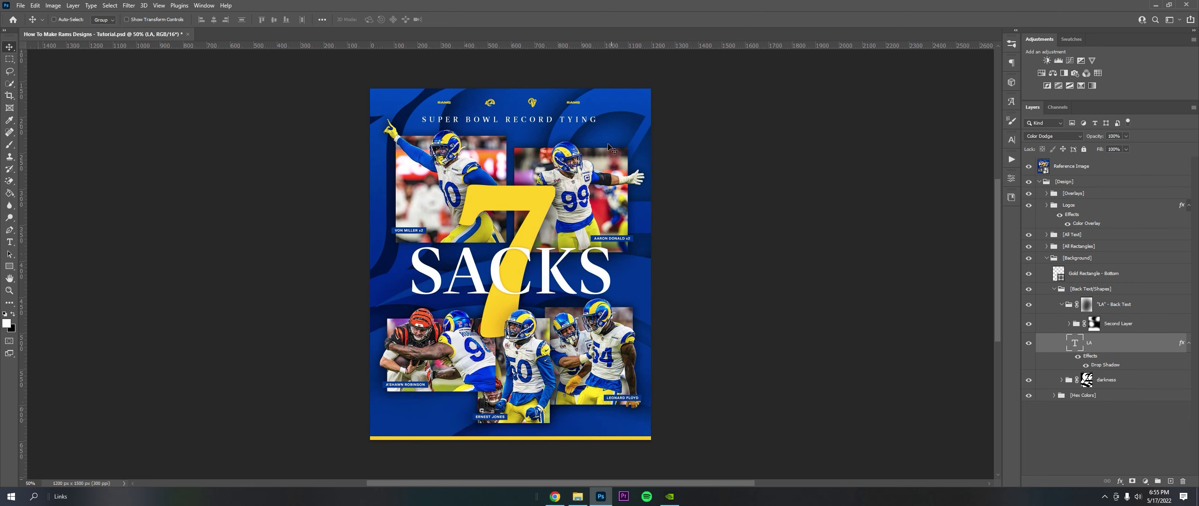
left_click(1029, 168)
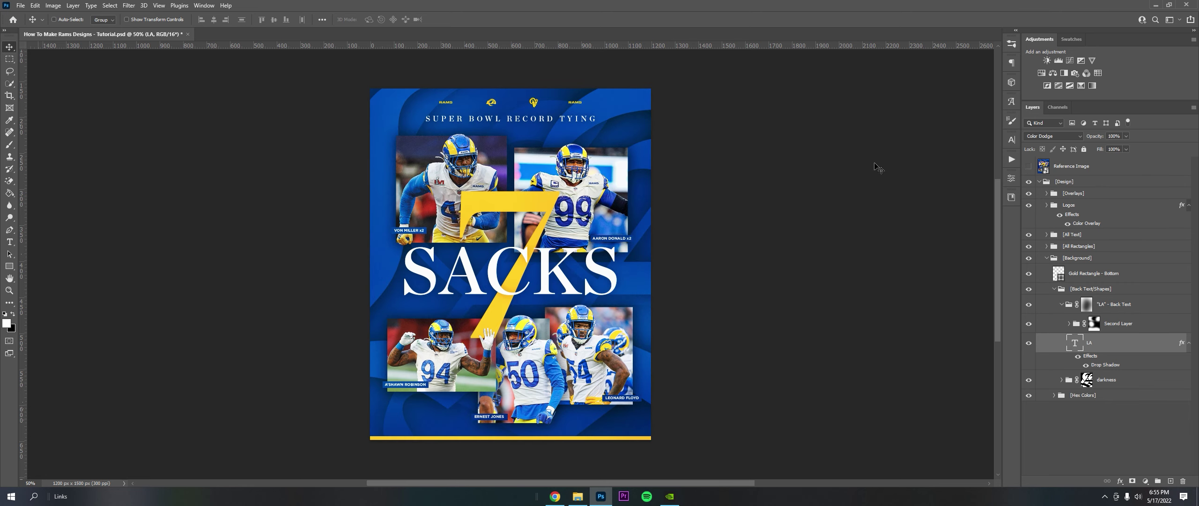
Inspect the masked LA text copy in Second Layer's Group 1, and collapse the "LA" - Back Text group
left_click(1069, 323)
left_click(1083, 344)
left_click(1084, 361)
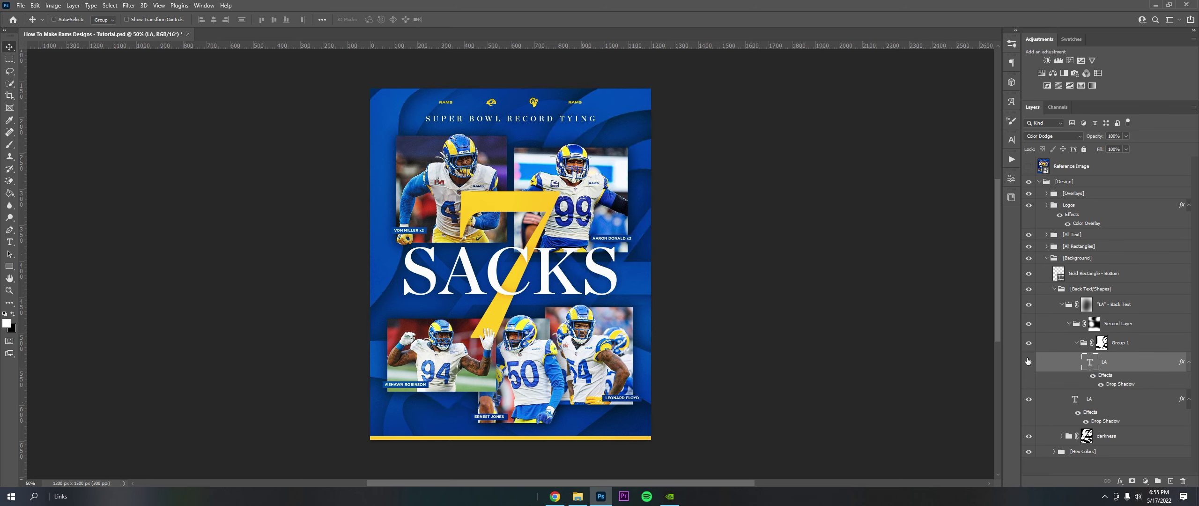
left_click(1097, 402)
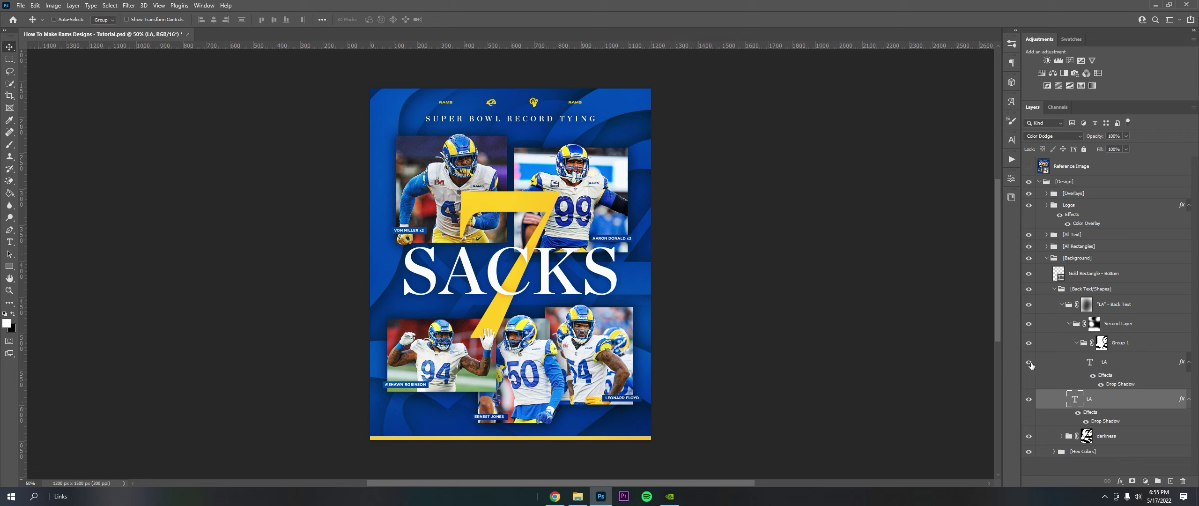
left_click(1076, 342)
left_click(1069, 323)
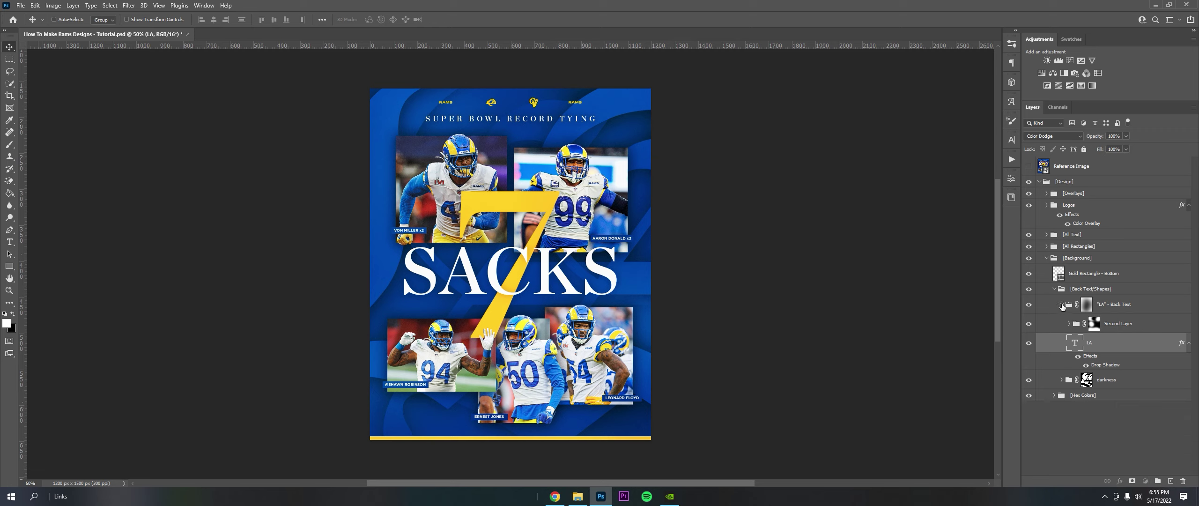
left_click(1061, 304)
Examine the darkness group's layer mask and black brush layer, and collapse the [Back Text/Shapes] group
left_click(1062, 324)
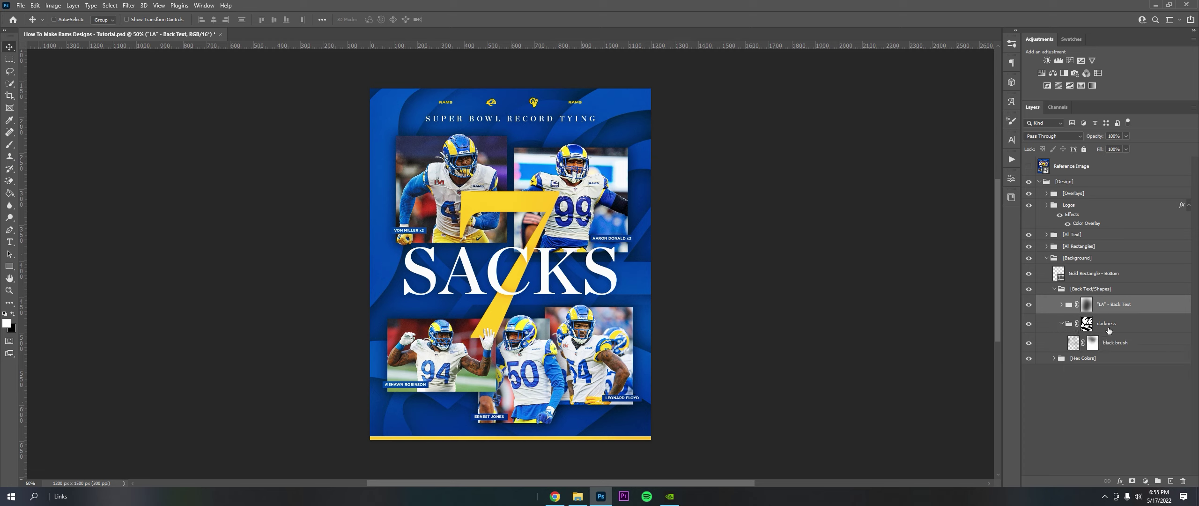
left_click(1086, 323)
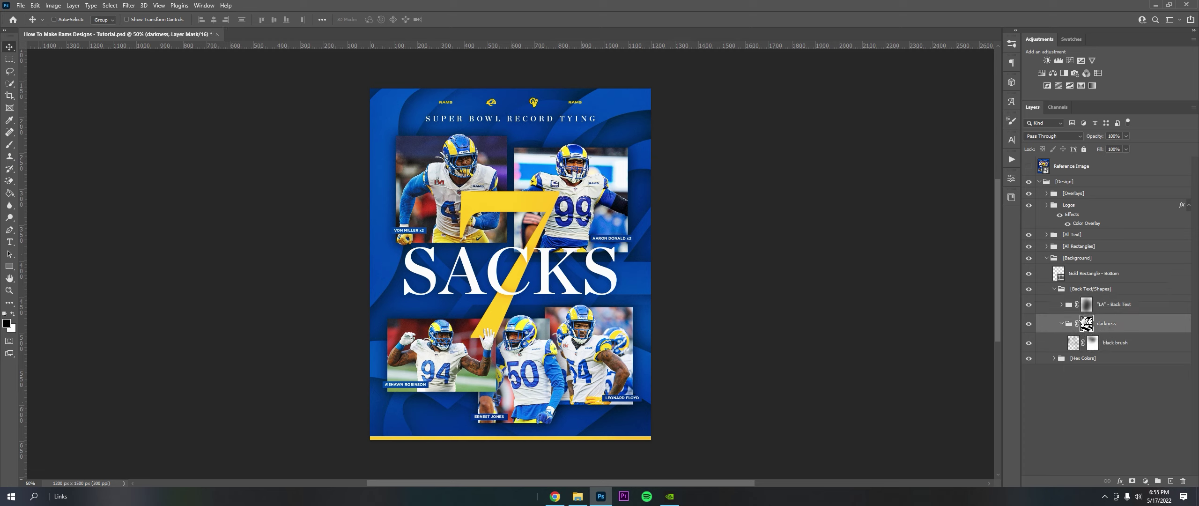
left_click(1029, 345)
left_click(1062, 323)
left_click(1053, 289)
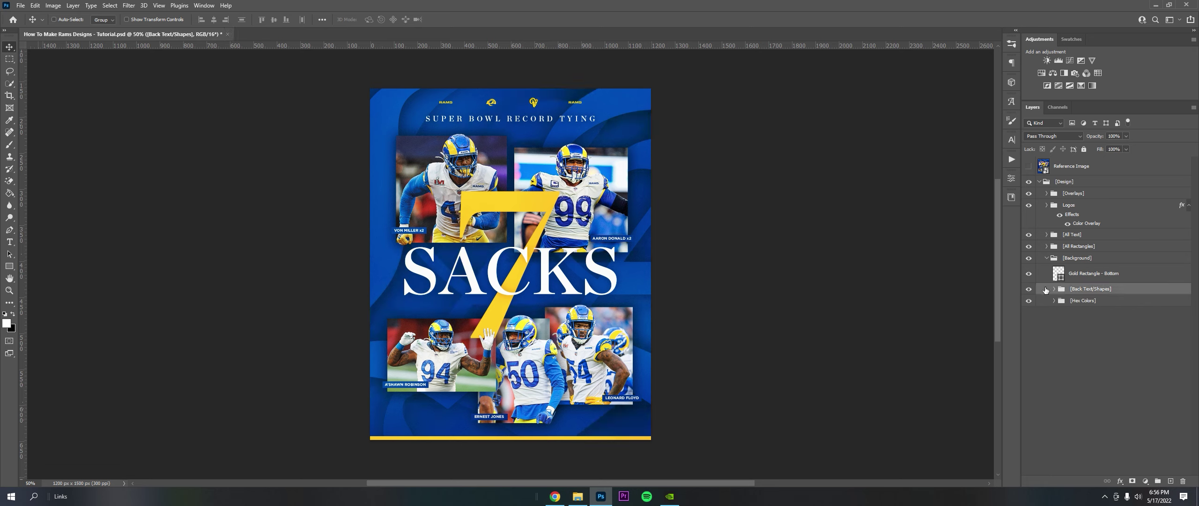
Toggle the bottom gold rectangle, collapse the [Background] group and compare the design with the reference image
left_click(1030, 276)
left_click(1029, 276)
left_click(1047, 258)
left_click(1029, 167)
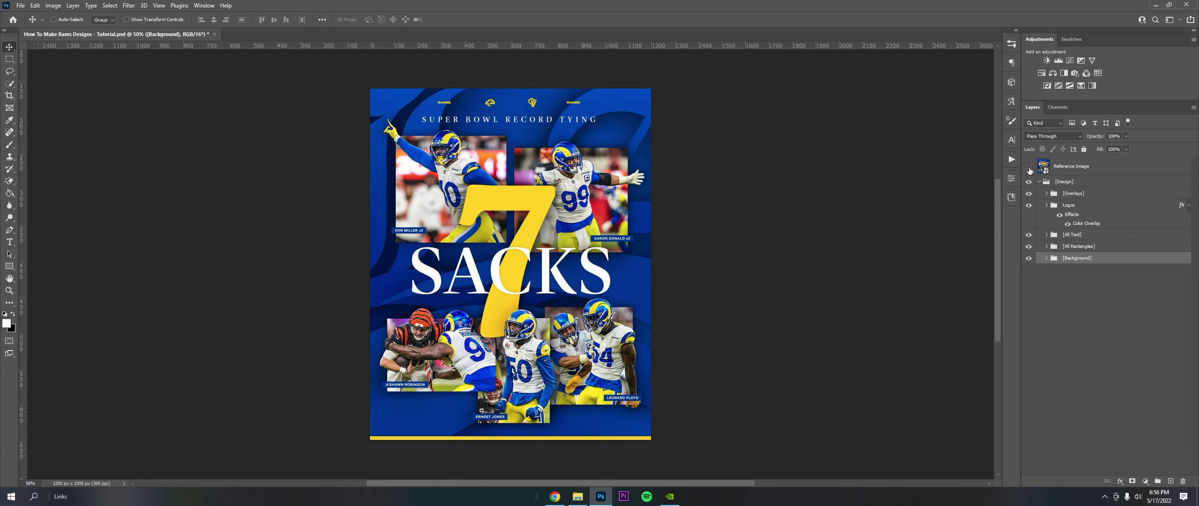
left_click(1029, 167)
Inspect the [All Rectangles] group by toggling it and the Von Miller HQ photo, and look inside the Aaron Donald group
left_click(1047, 246)
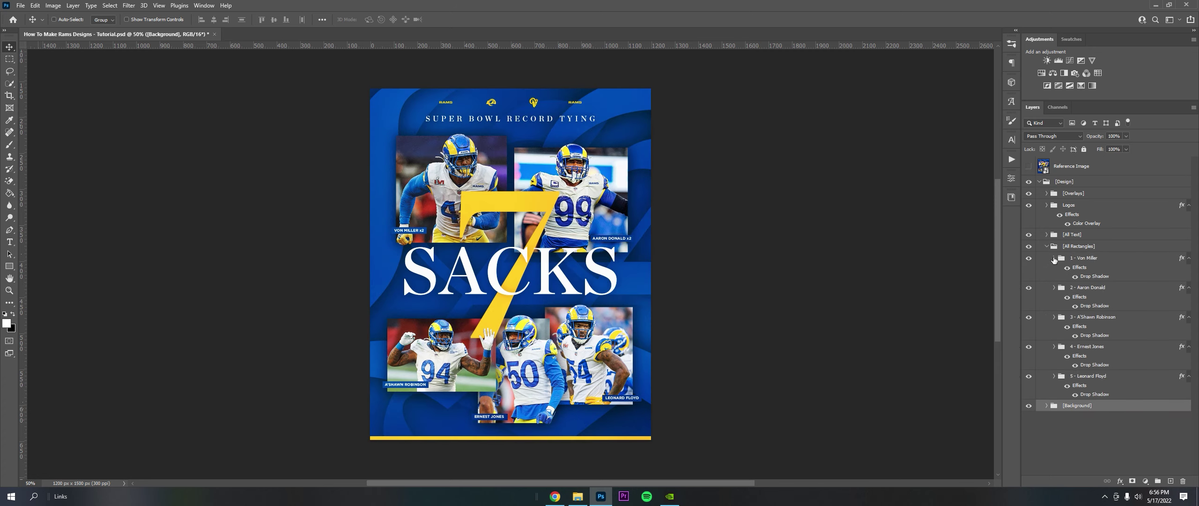
left_click(1054, 259)
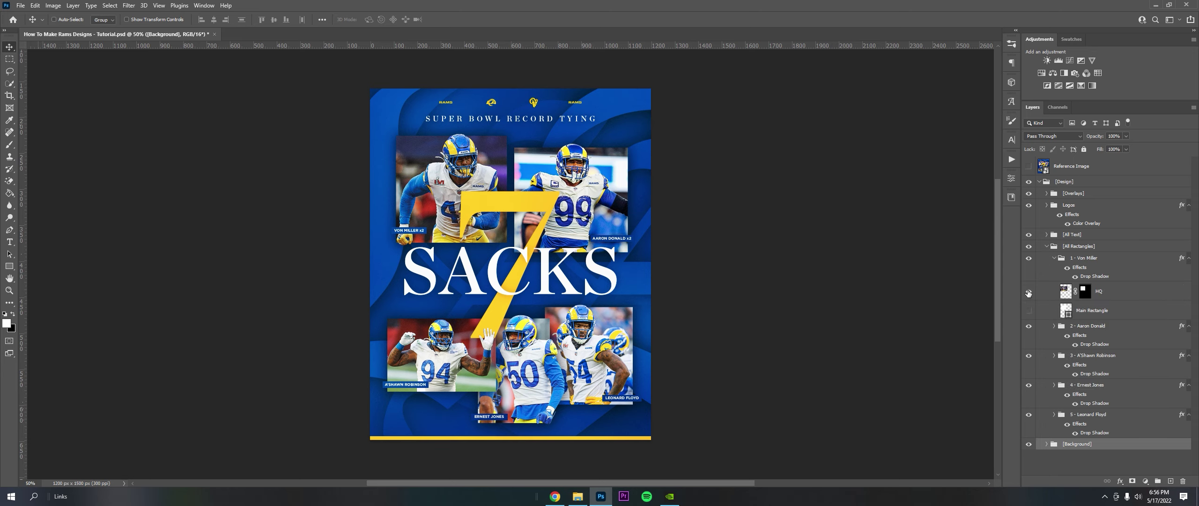
left_click(1029, 292)
left_click(1029, 291)
left_click(1029, 247)
left_click(1029, 247)
left_click(1028, 247)
left_click(1028, 247)
left_click(1096, 299)
left_click(1054, 326)
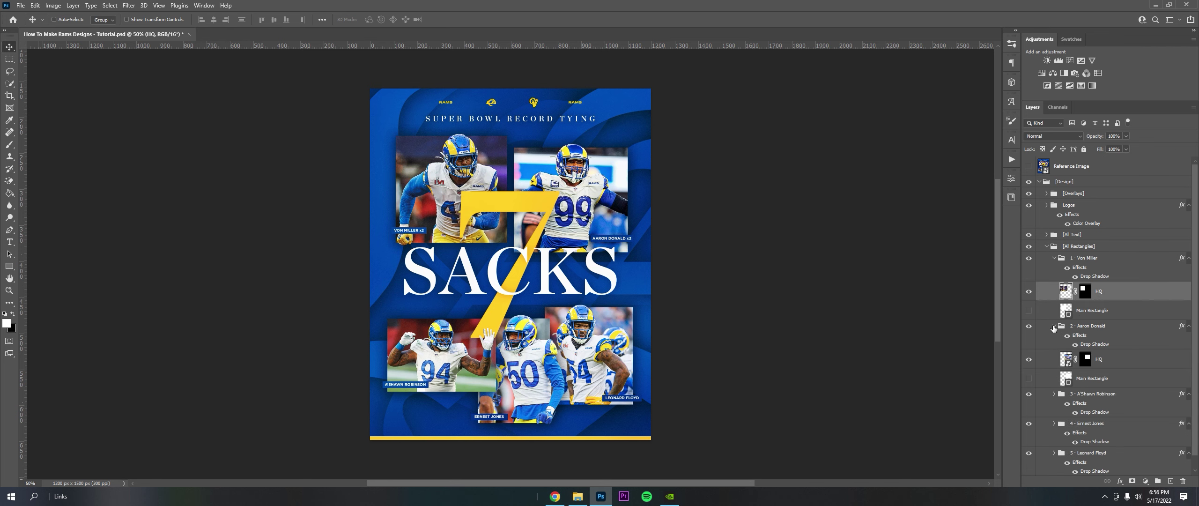
left_click(1054, 327)
Load the Von Miller HQ photo's mask as a selection to view its outline, and deselect it
left_click(1085, 291, "ctrl")
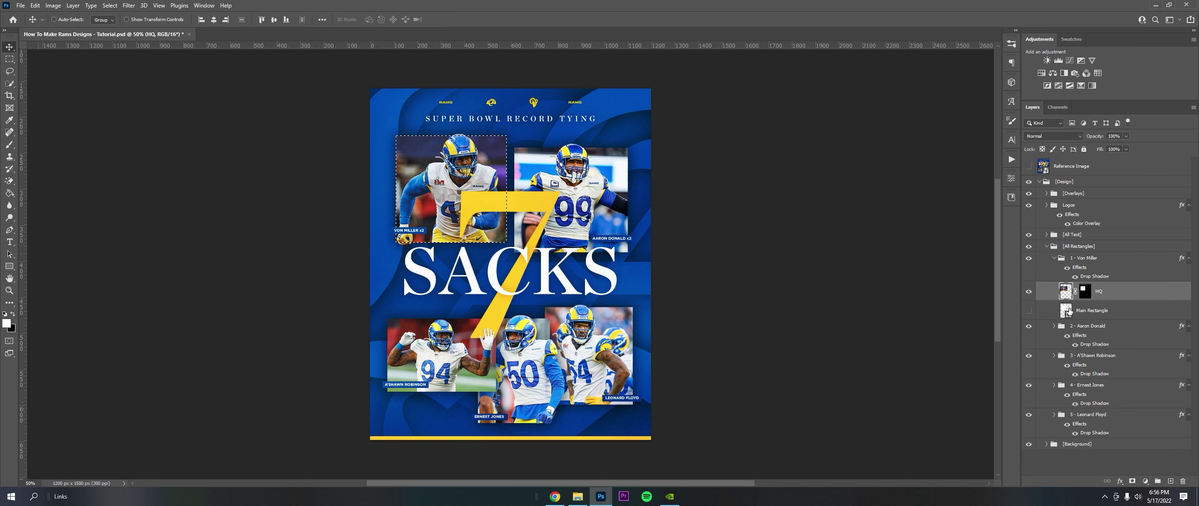
key("ctrl+d")
key("z")
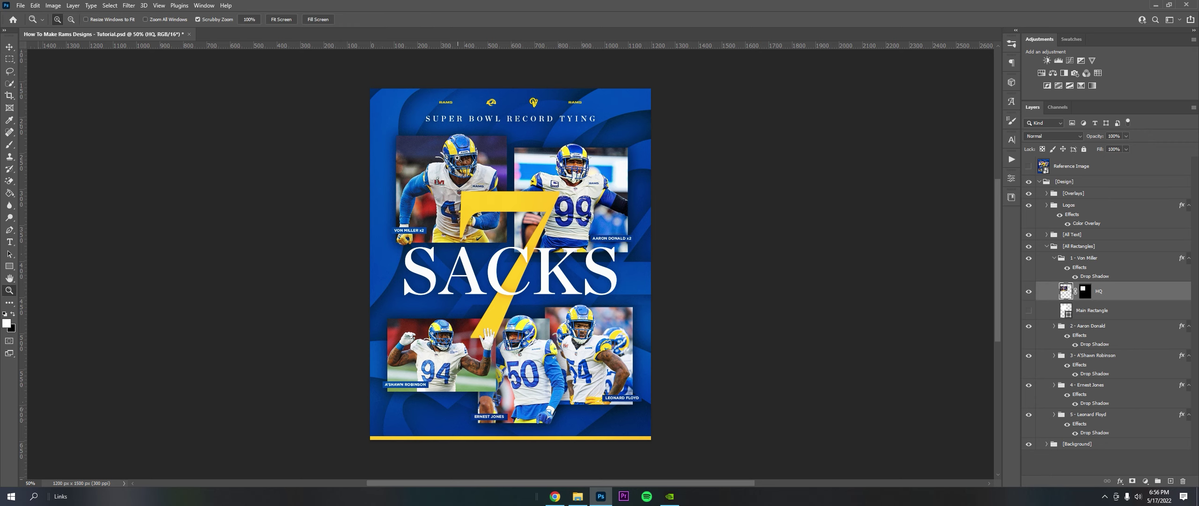
left_click_drag(458, 157, 581, 159)
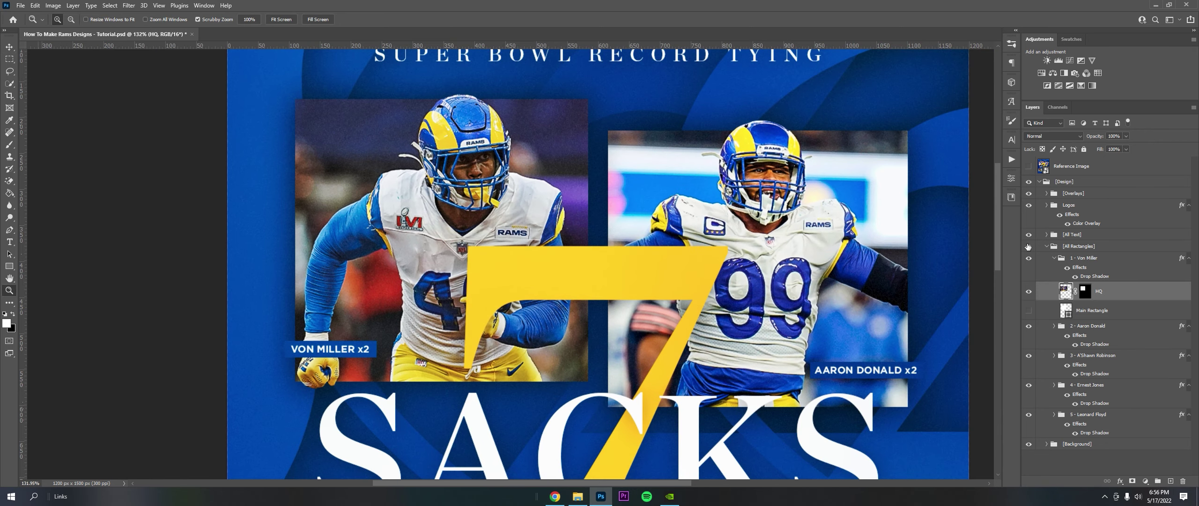
Duplicate the Von Miller HQ photo, delete the copy's mask and show only the Main Rectangle beneath it
key("ctrl+j")
left_click(1029, 311)
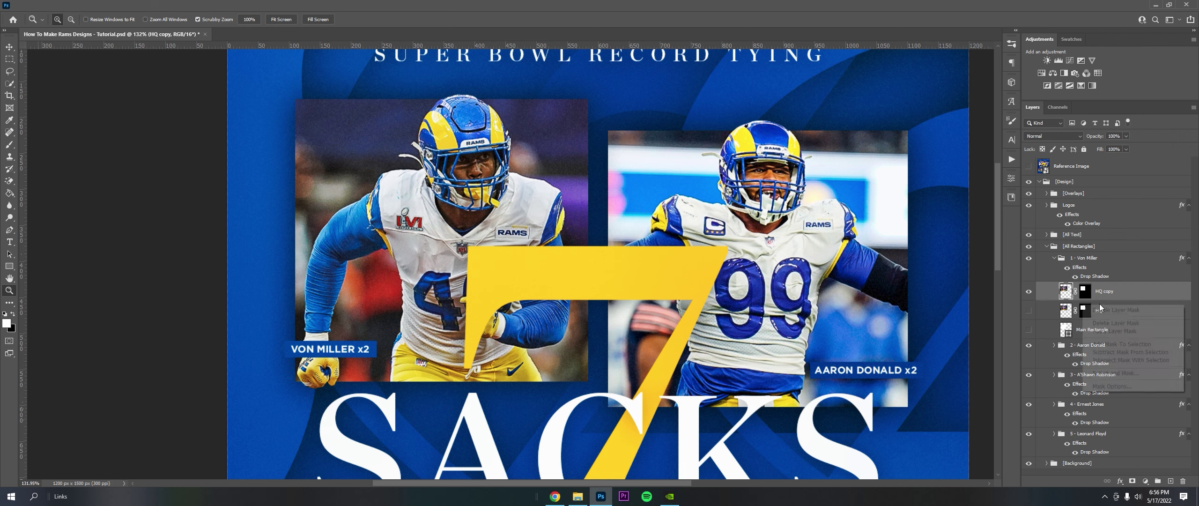
right_click(1085, 306)
left_click(1106, 323)
left_click(1029, 330)
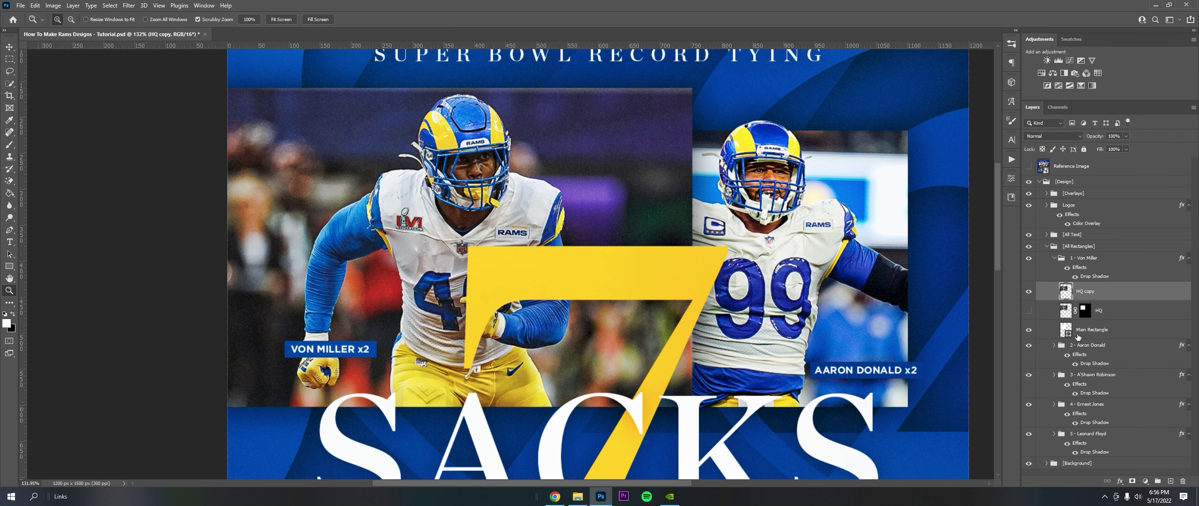
left_click(1030, 292)
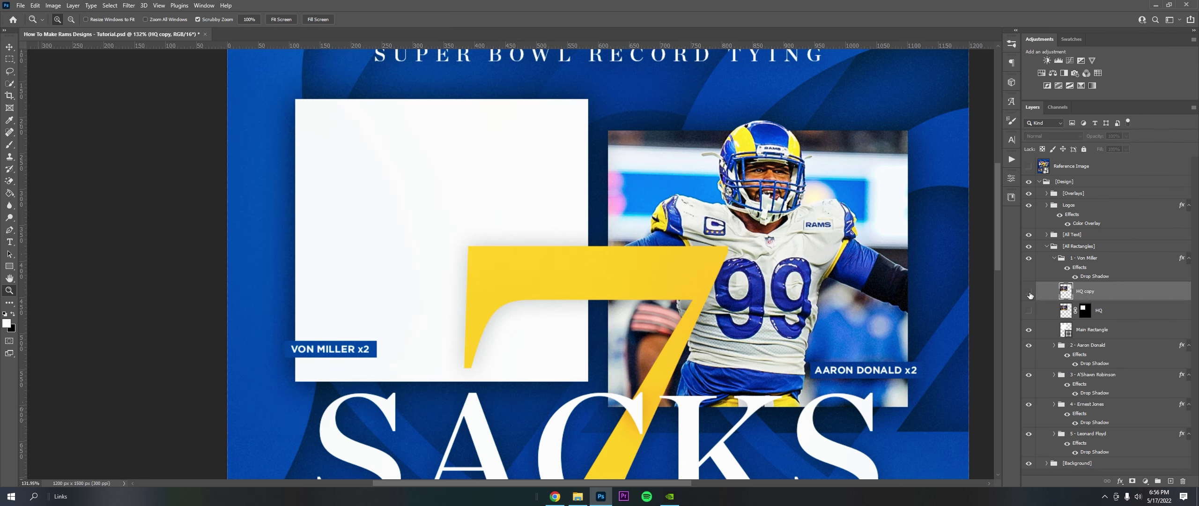
Mask the HQ copy photo to the Main Rectangle's outline and hide the rectangle
left_click(1066, 331, "ctrl")
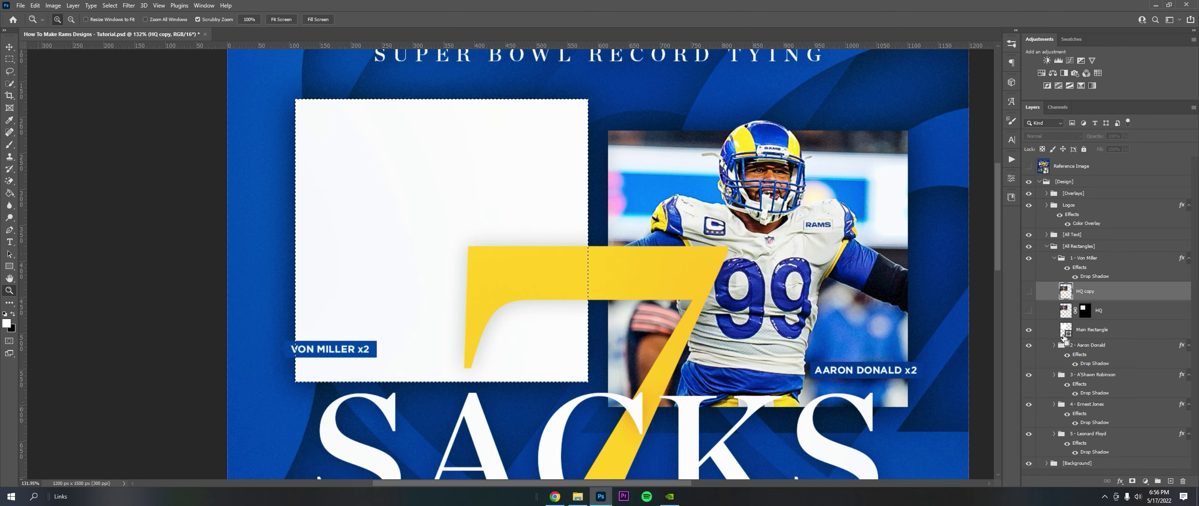
left_click(1029, 292)
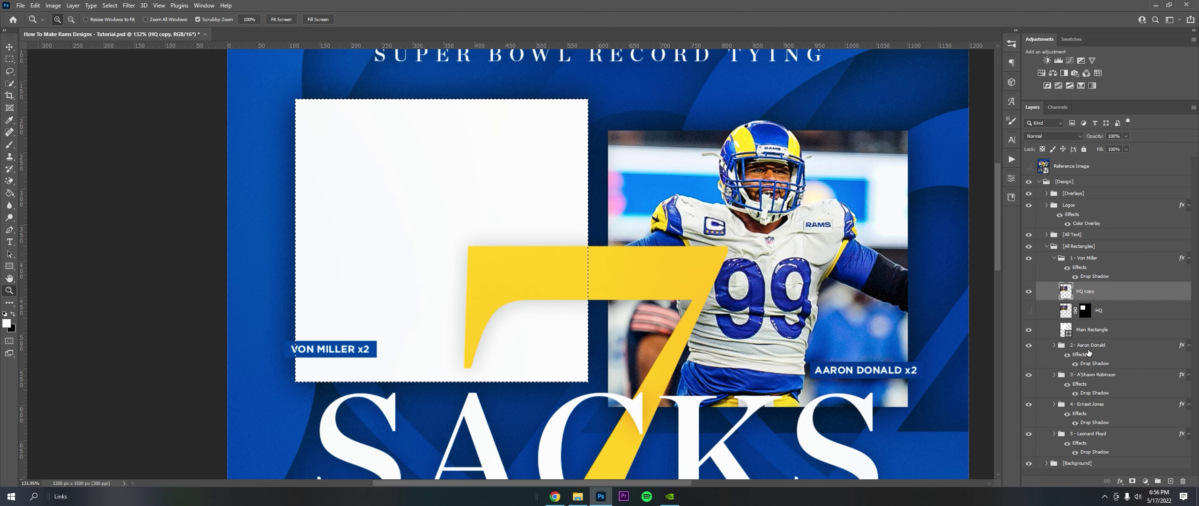
left_click(1132, 481)
left_click(1029, 330)
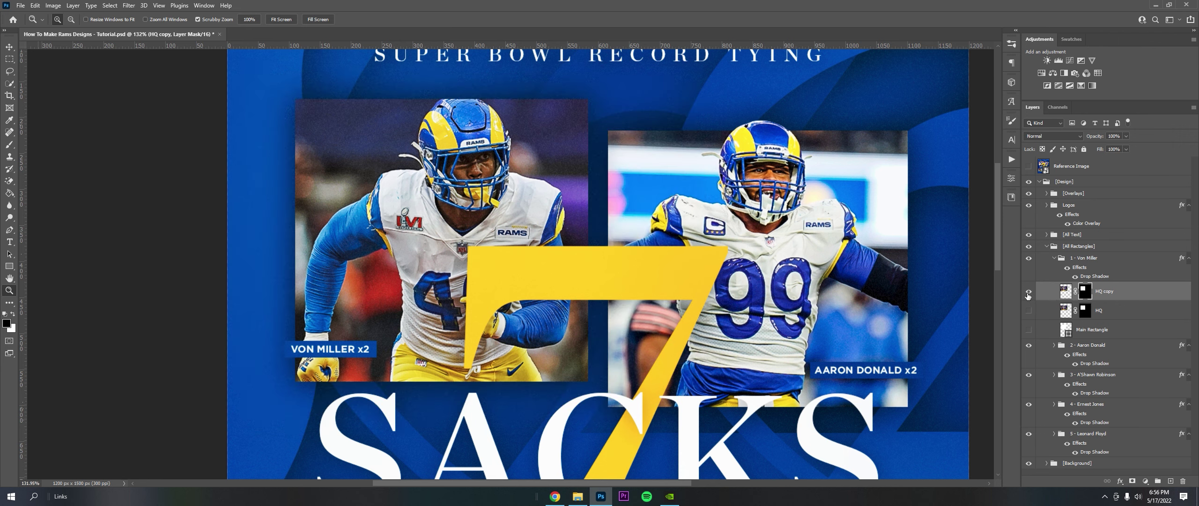
Undo the duplication and remasking of the Von Miller HQ photo
key("ctrl+z")
key("ctrl+z")
key("ctrl+z")
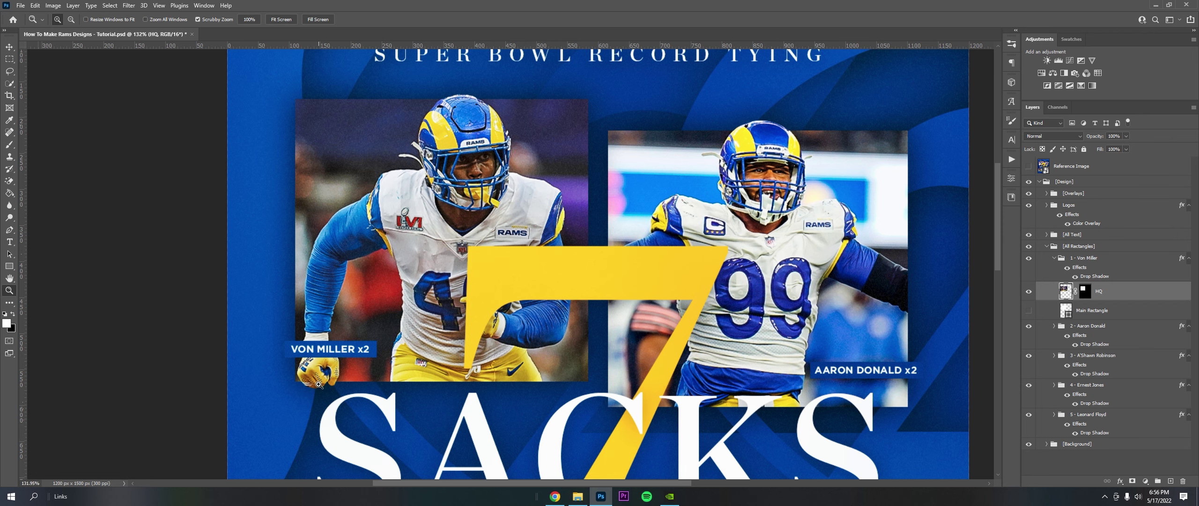
Examine how the lower player photos overlap their frames, and collapse the Von Miller group
left_click_drag(320, 386, 285, 386)
scroll(606, 205, "down", 2)
left_click_drag(612, 187, 583, 170)
scroll(455, 343, "down", 5)
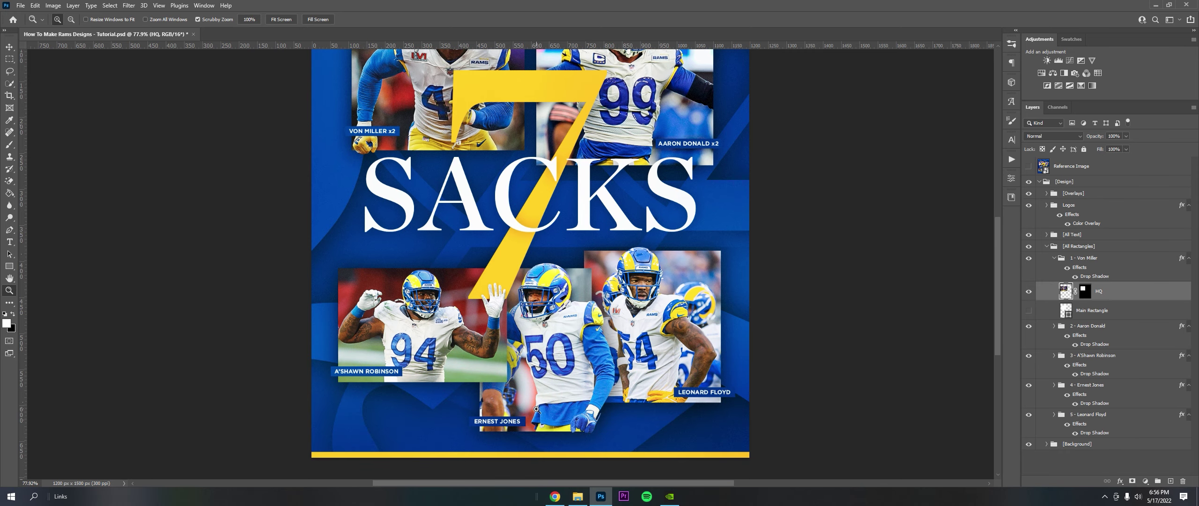
scroll(537, 410, "up", 3)
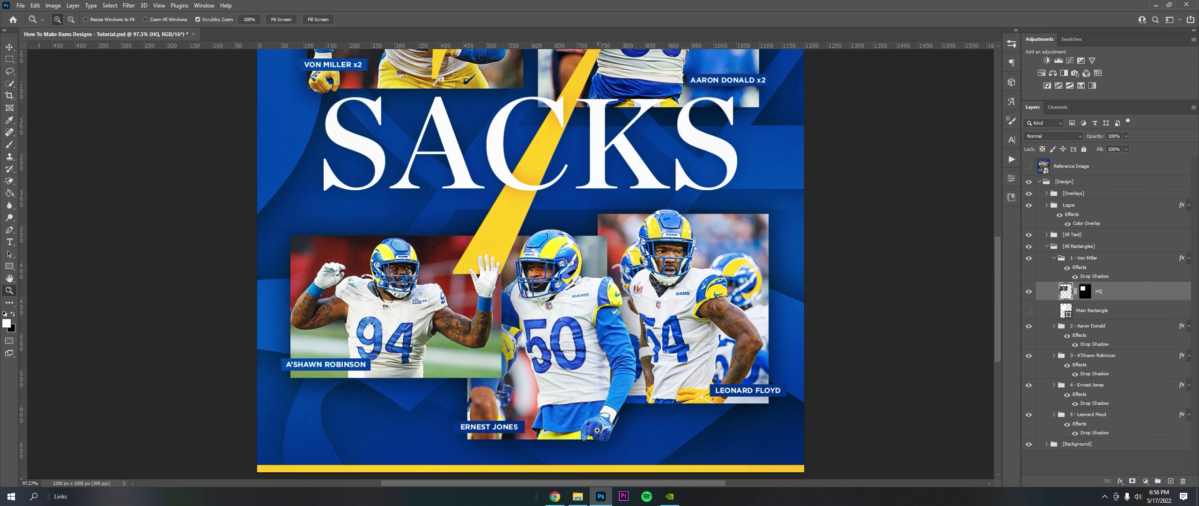
left_click(1055, 258)
key("ctrl+minus")
key("ctrl+minus")
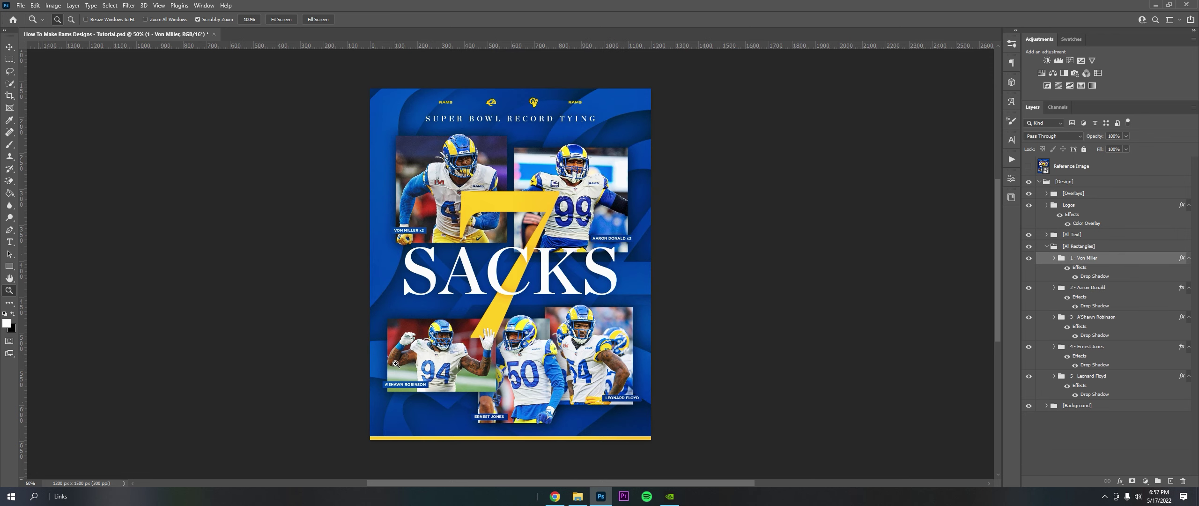
left_click_drag(394, 364, 427, 366)
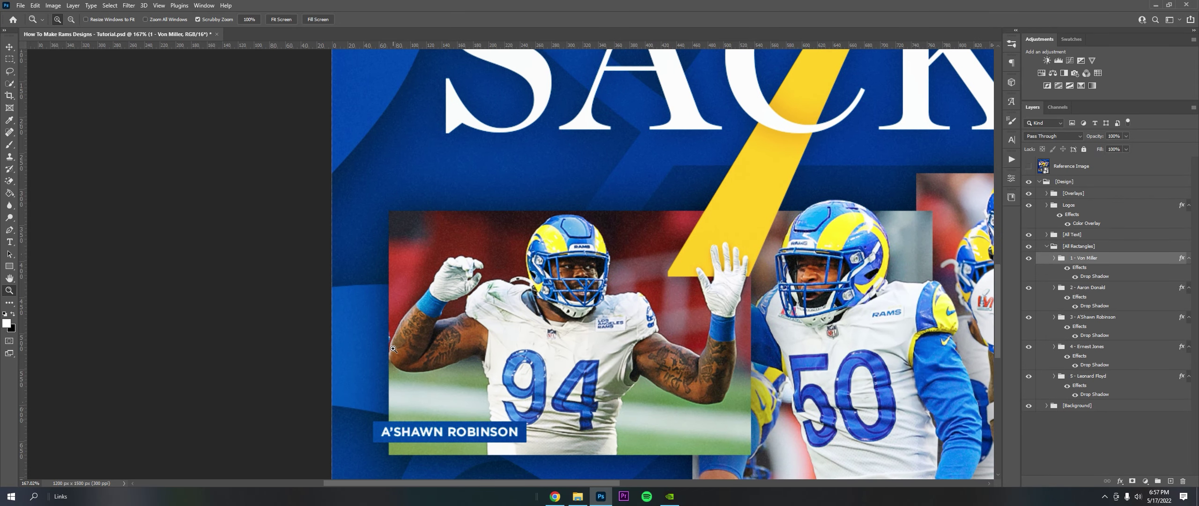
Expand the Aaron Donald group and select the mask of its HQ photo, framing the helmet that overlaps the rectangle's upper edge
left_click(1054, 287)
left_click(1085, 321)
left_click_drag(800, 299, 745, 299)
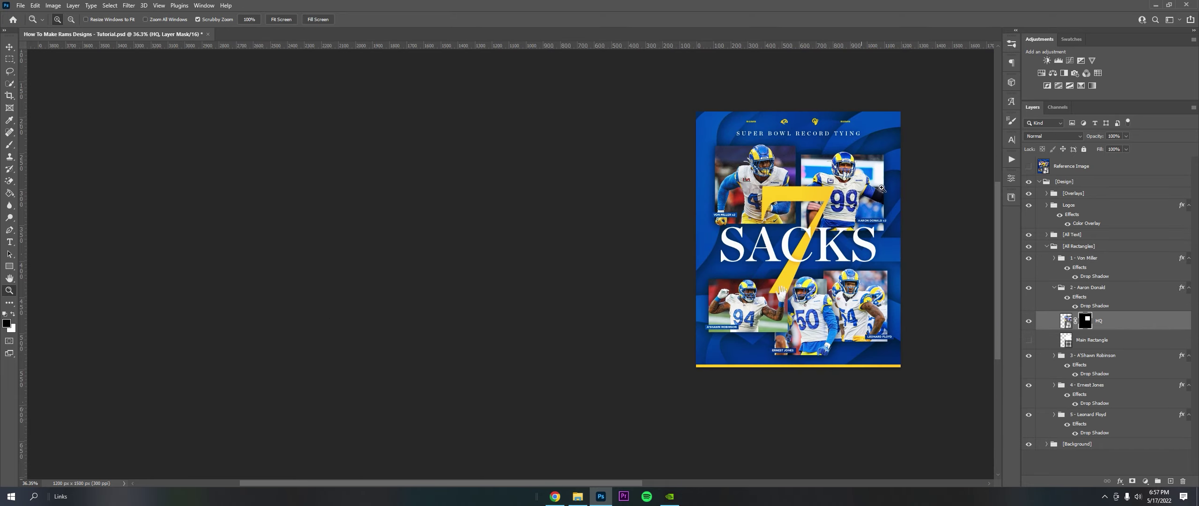
left_click_drag(904, 172, 930, 174)
left_click_drag(844, 226, 866, 231)
left_click_drag(746, 106, 768, 107)
left_click_drag(749, 94, 761, 167)
left_click_drag(665, 102, 693, 101)
Trace a closed Pen path around the part of Aaron Donald's helmet that rises above the photo rectangle
key("p")
left_click(724, 139)
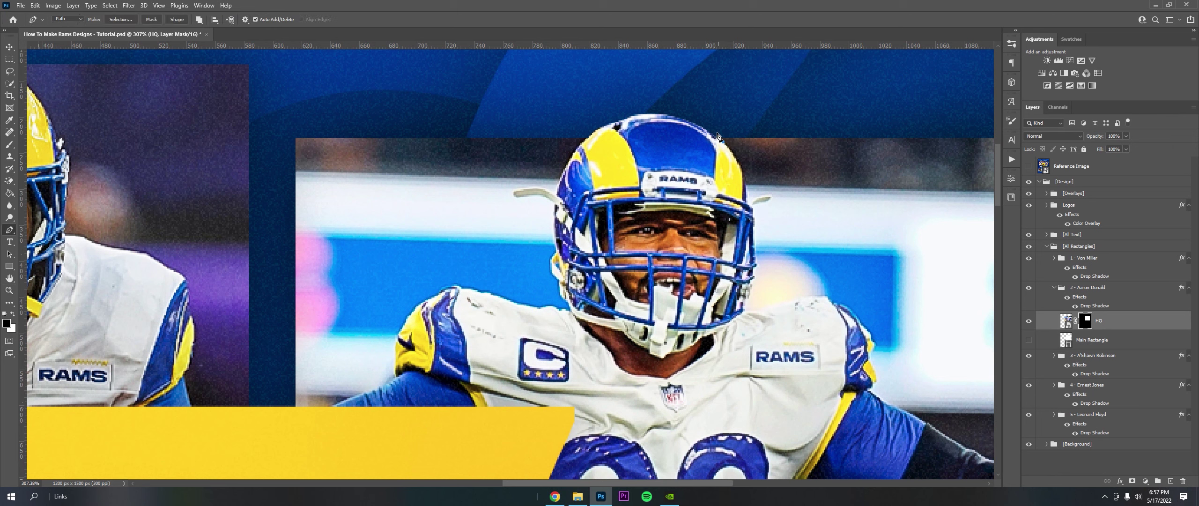
left_click(694, 121)
left_click(687, 118)
left_click(674, 117)
left_click(659, 116)
left_click(642, 117)
left_click(626, 122)
left_click(609, 130)
left_click(588, 139)
left_click(724, 139)
Fill the helmet path with white on the HQ mask and delete the path
right_click(673, 123)
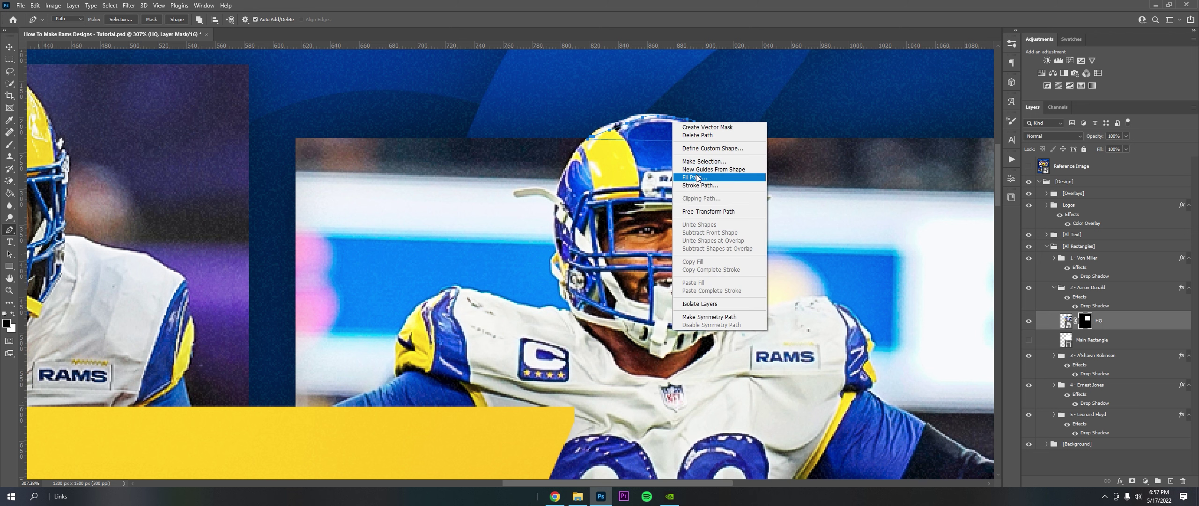
left_click(697, 178)
left_click(667, 137)
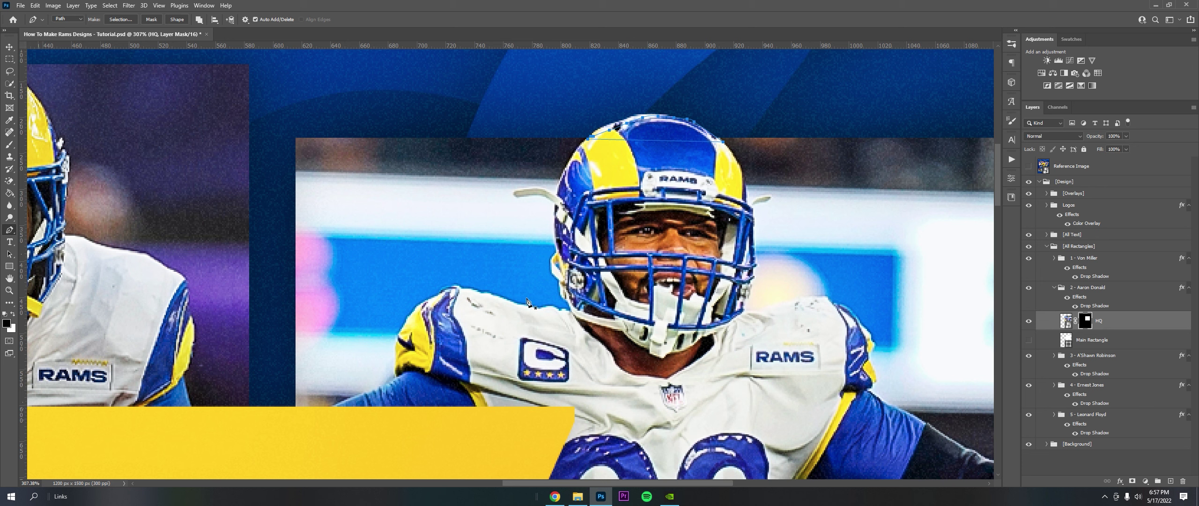
key("x")
right_click(655, 118)
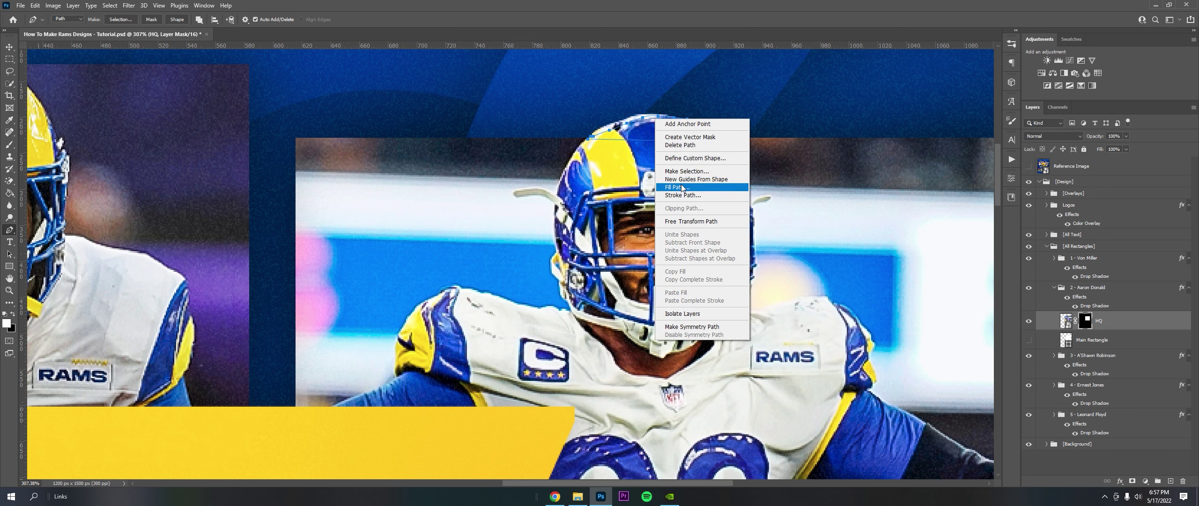
left_click(714, 174)
key("Return")
right_click(733, 123)
left_click(747, 139)
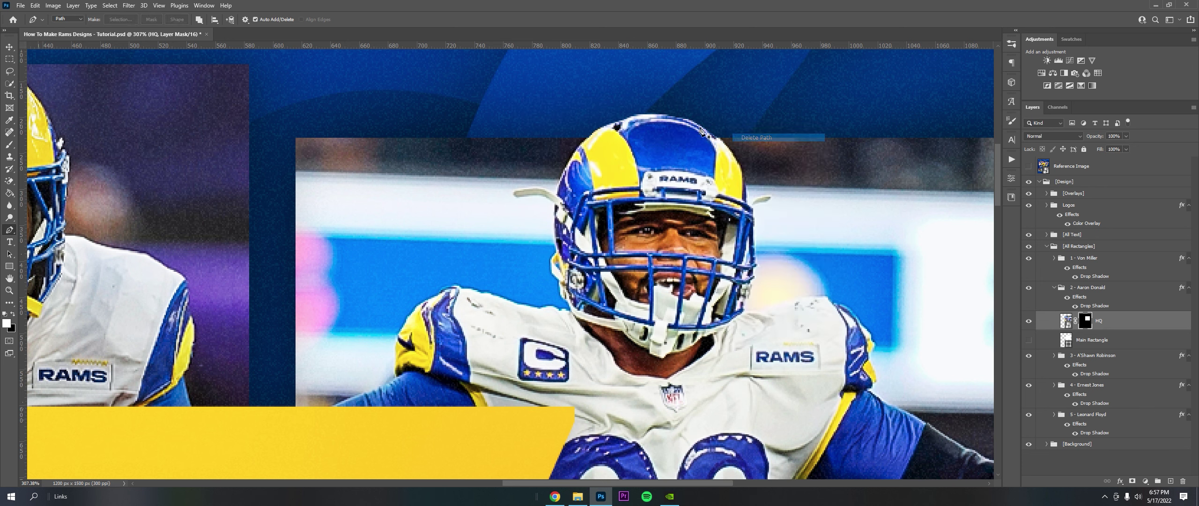
Paint a freehand black brush stroke across the helmet on the HQ mask and undo it
key("b")
key("x")
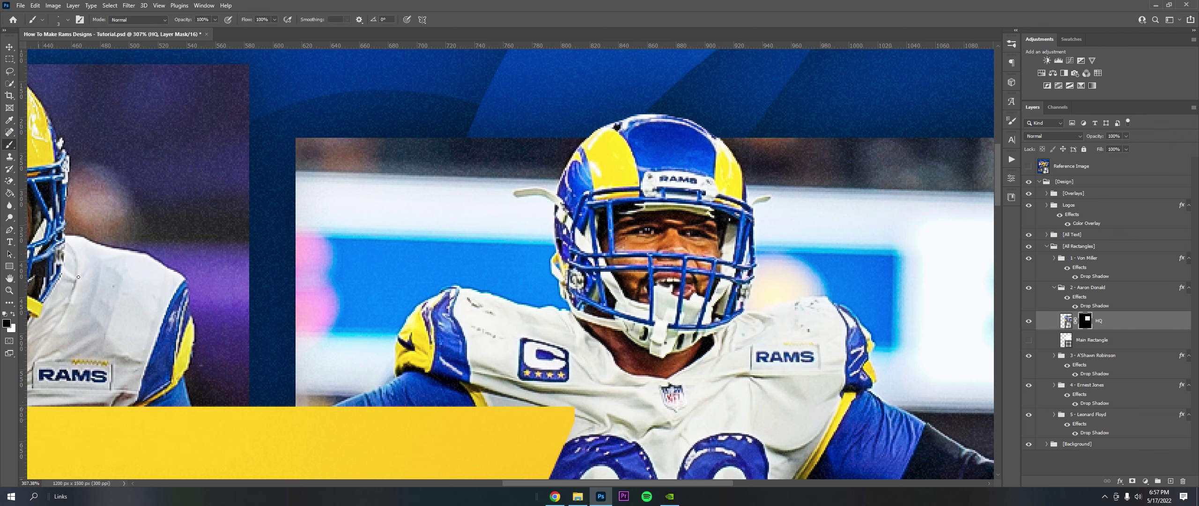
mouse_move(618, 125)
left_mouse_down()
mouse_move(605, 122)
mouse_move(671, 149)
mouse_move(965, 193)
left_mouse_up()
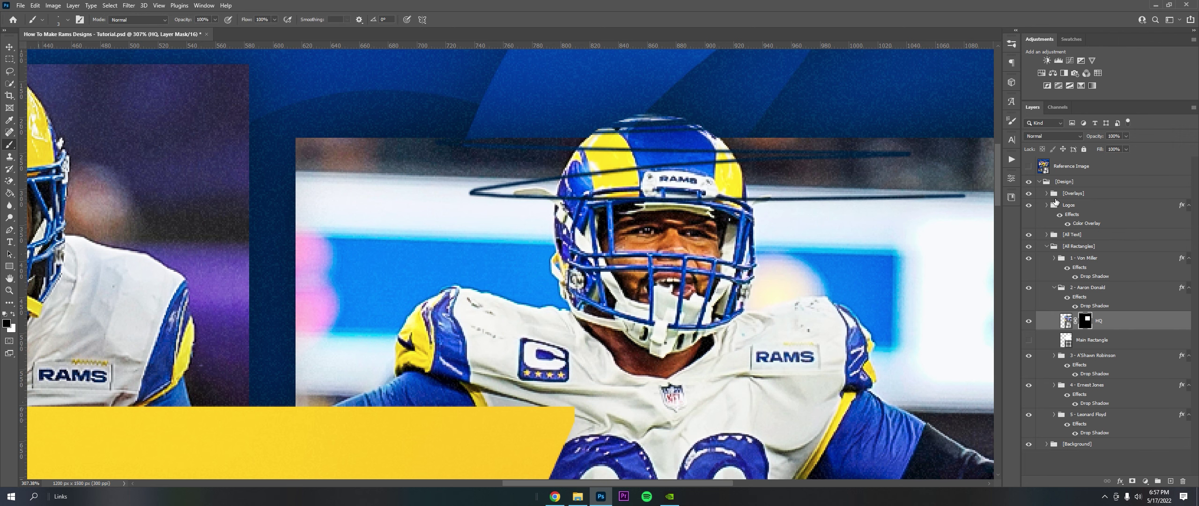
key("ctrl+z")
Collapse the Aaron Donald and [All Rectangles] groups, and expand [All Text] with its Text - "7 Sacks" subgroup
key("ctrl+minus")
key("ctrl+minus")
key("ctrl+minus")
key("ctrl+minus")
key("ctrl+minus")
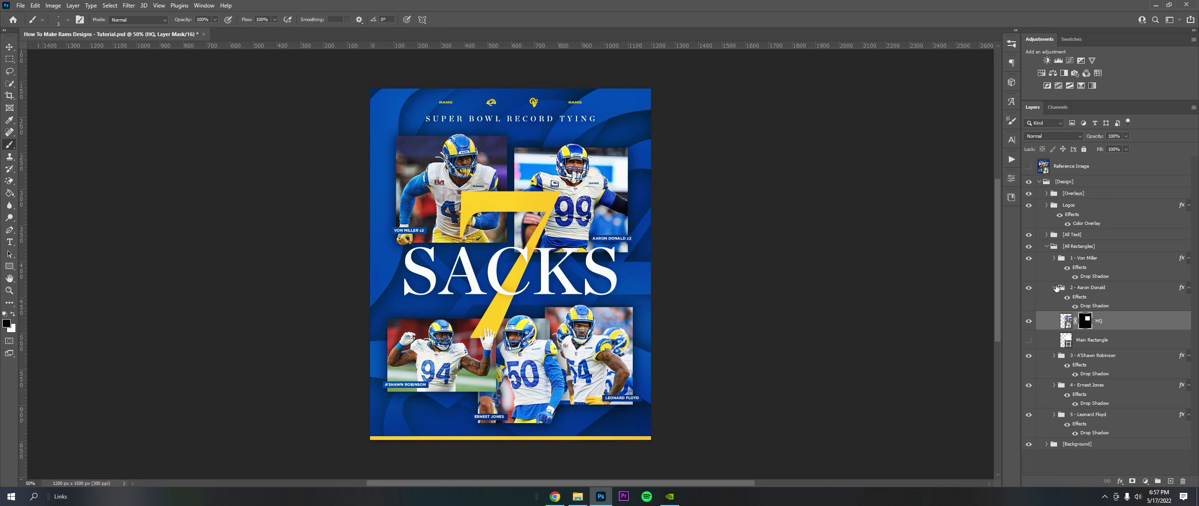
left_click(1056, 288)
left_click(1046, 246)
left_click(1046, 234)
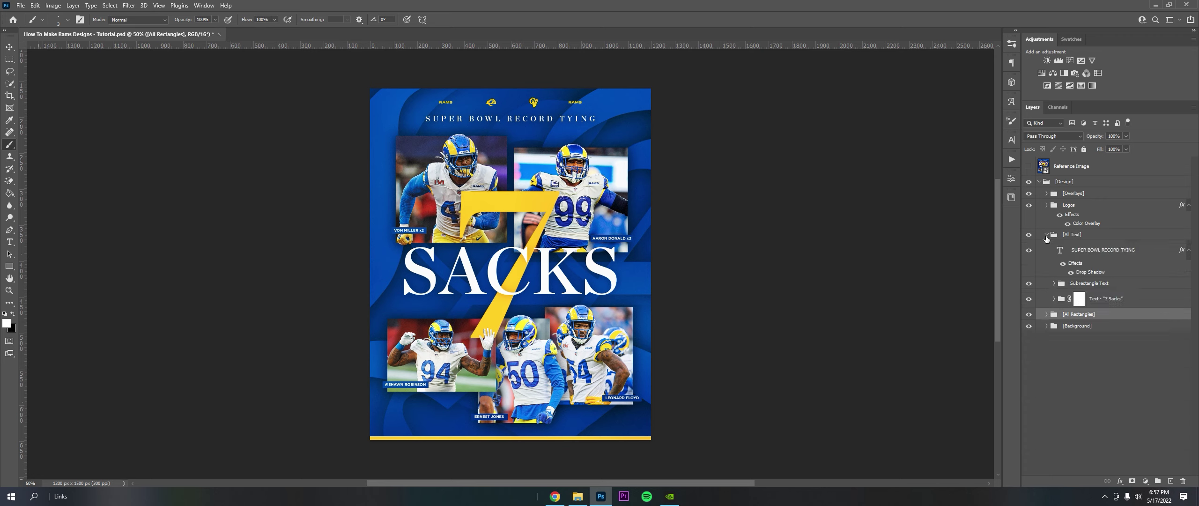
left_click(1107, 253)
left_click(1054, 298)
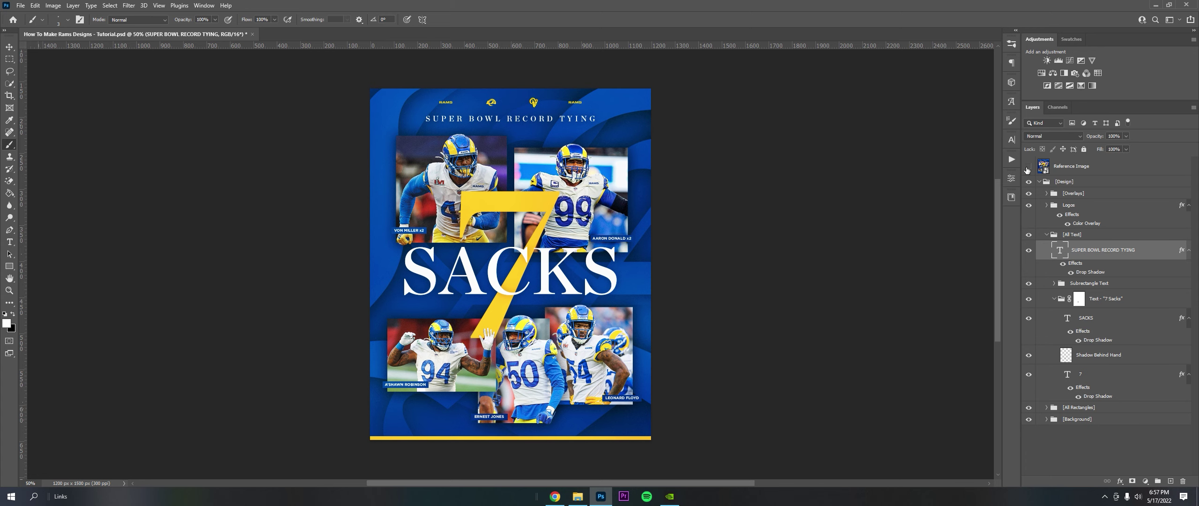
Compare the whole design with the Reference Image by toggling that layer's visibility
left_click(1028, 168)
left_click(1028, 168)
left_click(1029, 167)
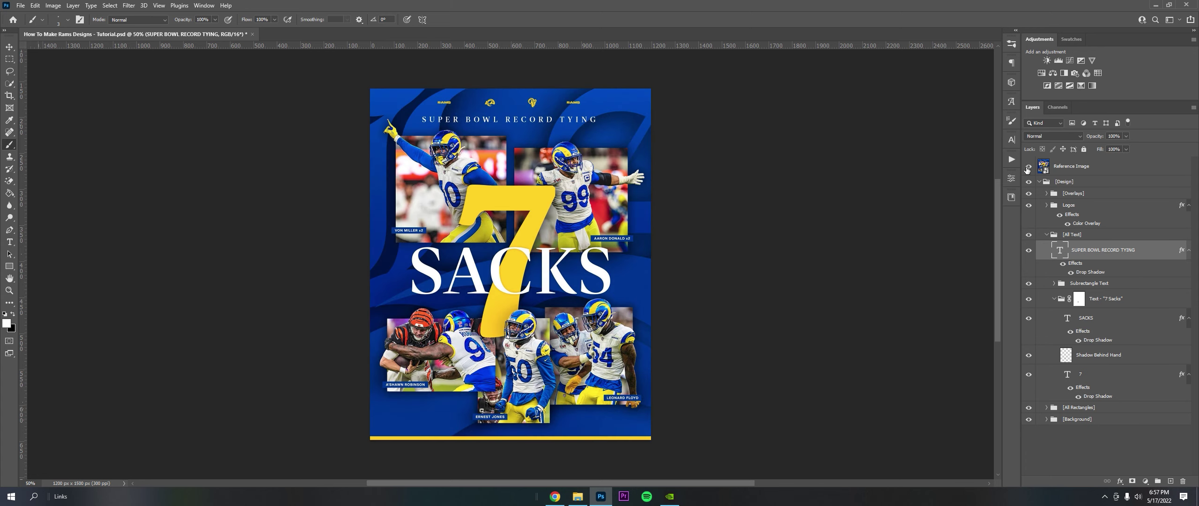
left_click(1028, 167)
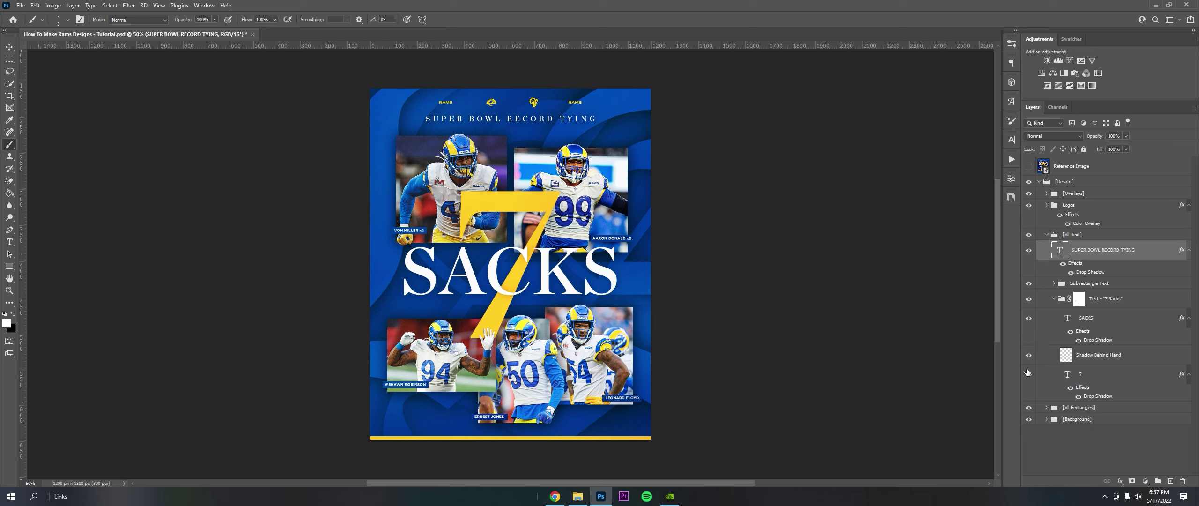
Toggle the yellow 7 text layer's visibility to examine its place in the design, and select the layer
left_click(1028, 373)
left_click(1028, 373)
left_click(1029, 374)
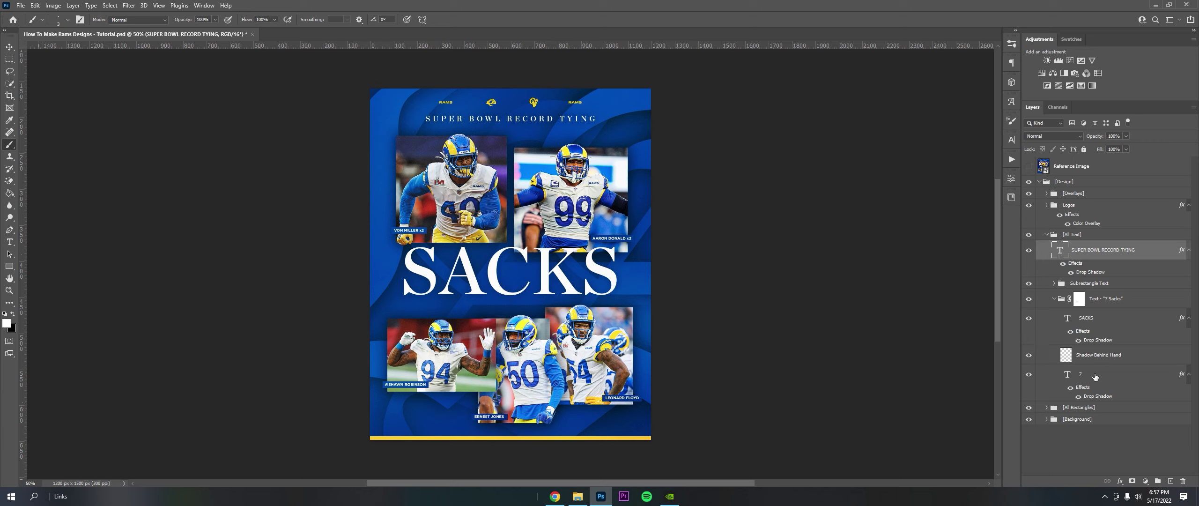
left_click(1029, 374)
left_click(1103, 378)
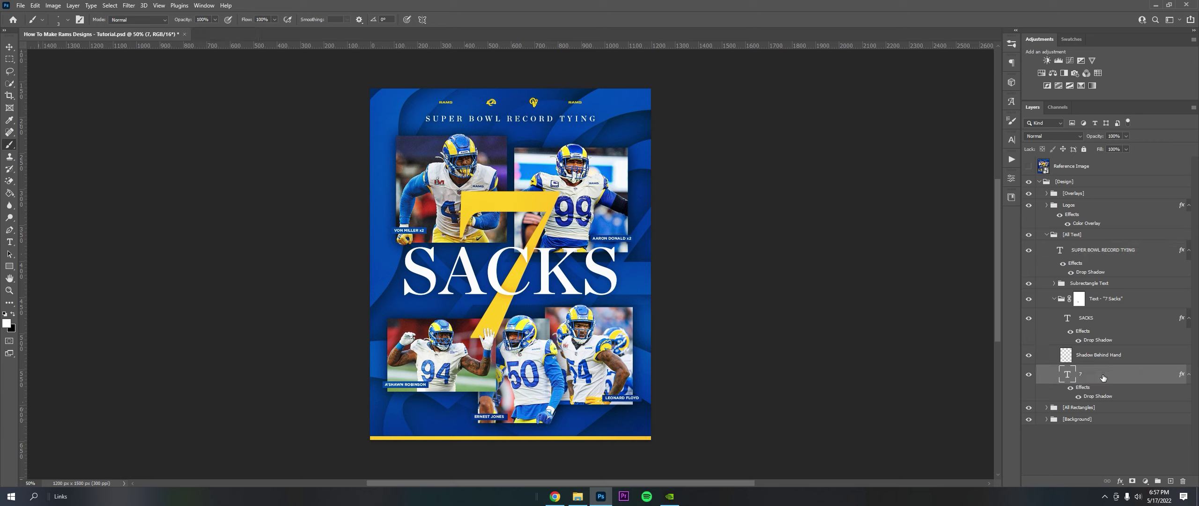
Examine the Shadow Behind Hand layer near the raised hand and compare that area with the Reference Image
left_click(1029, 356)
key("z")
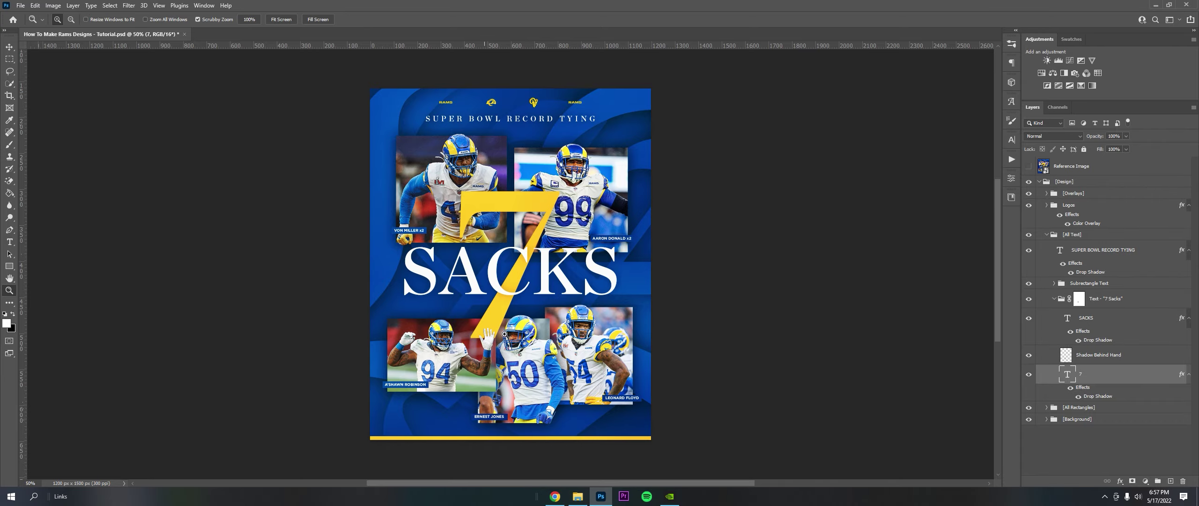
left_click_drag(497, 334, 453, 275)
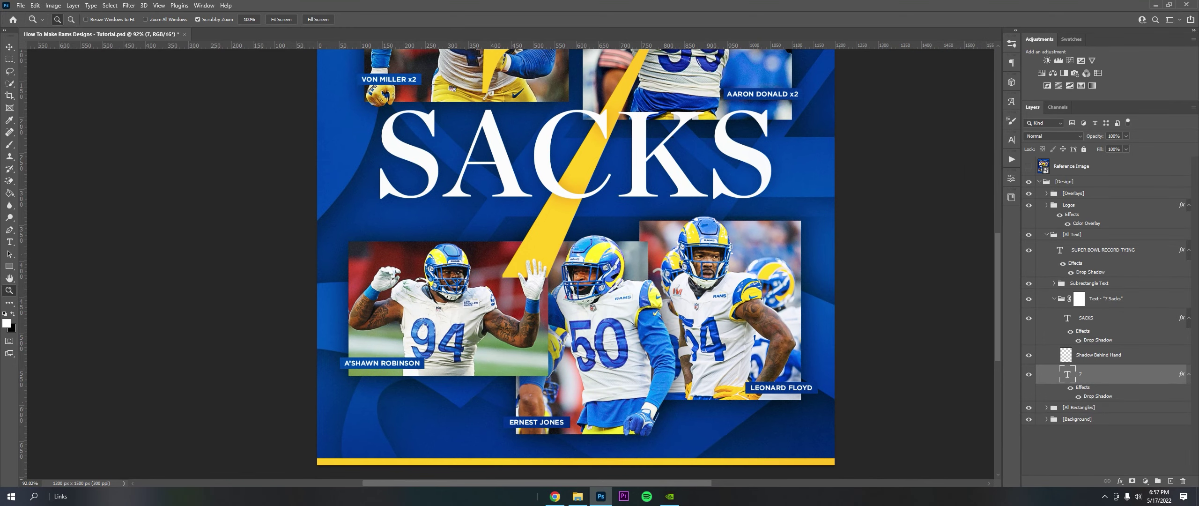
left_click(1029, 167)
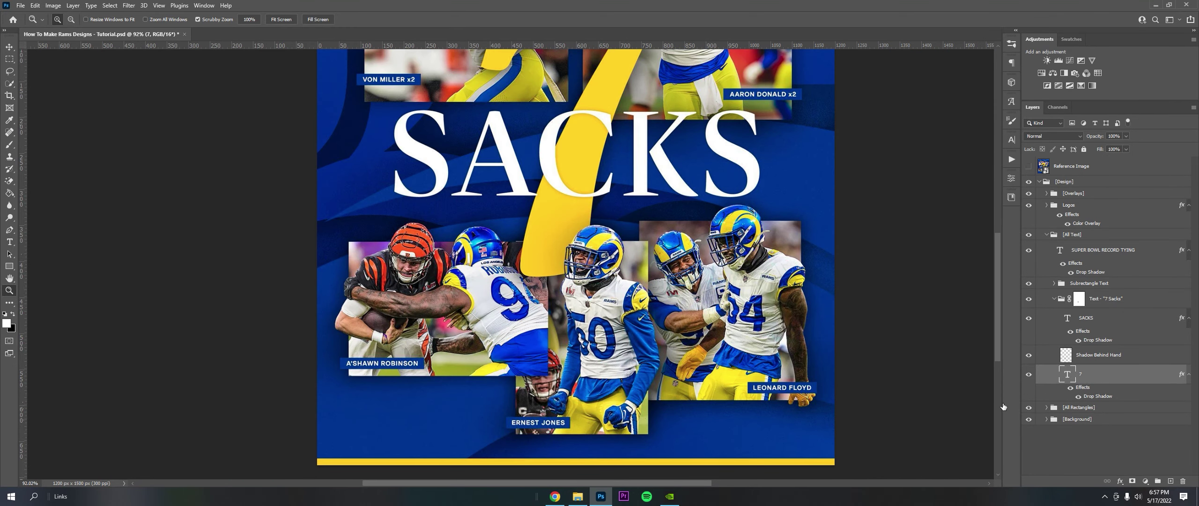
Toggle the SACKS text layer's visibility, select the layer and check its font settings
left_click(1029, 319)
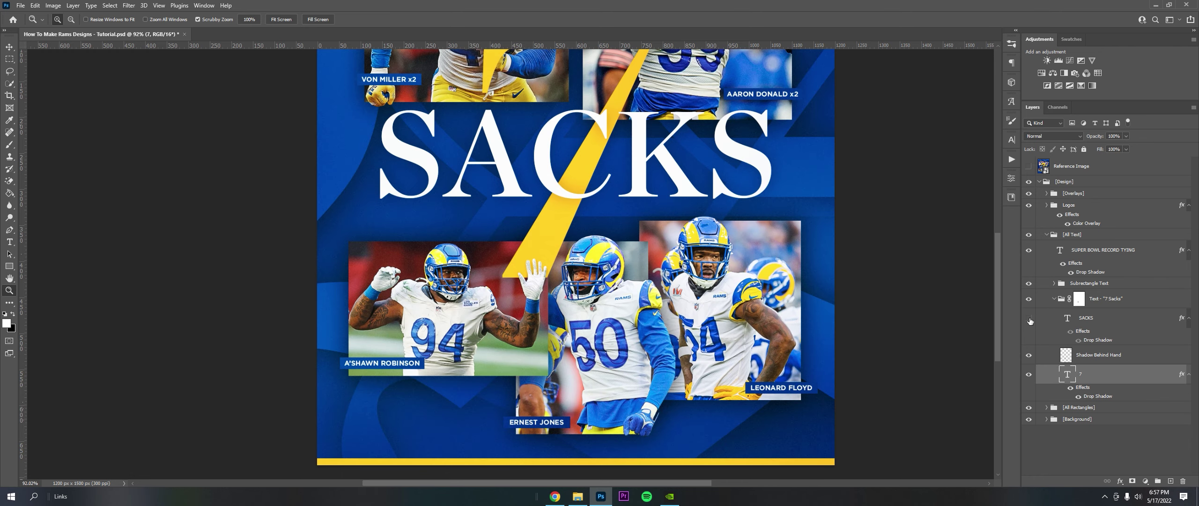
left_click(1029, 318)
left_click(1110, 322)
key("t")
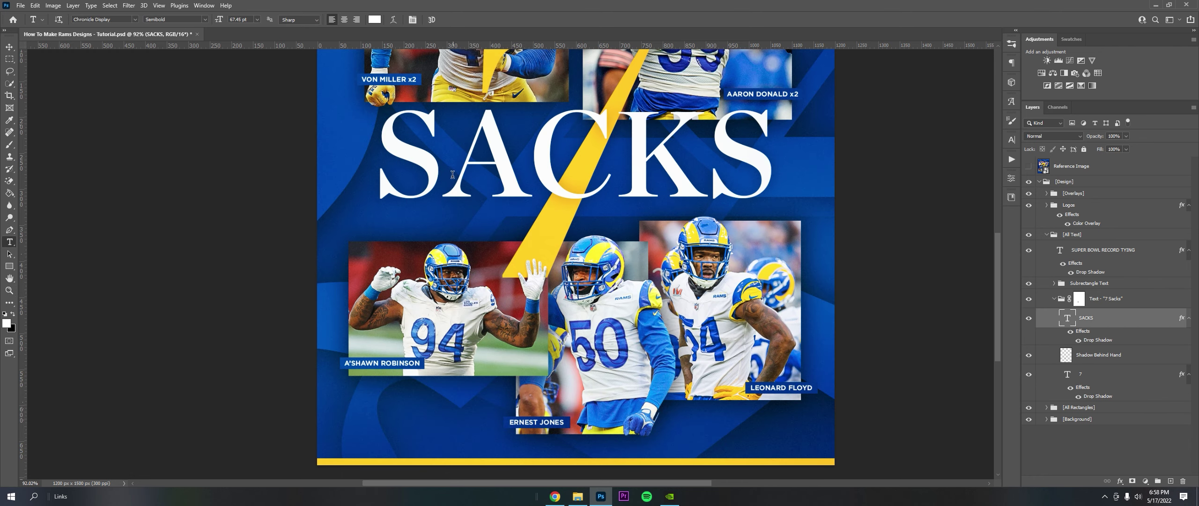
key("v")
Inspect the player name labels in the Subrectangle Text group, toggling the Leonard Floyd label's visibility
scroll(996, 263, "up", 2)
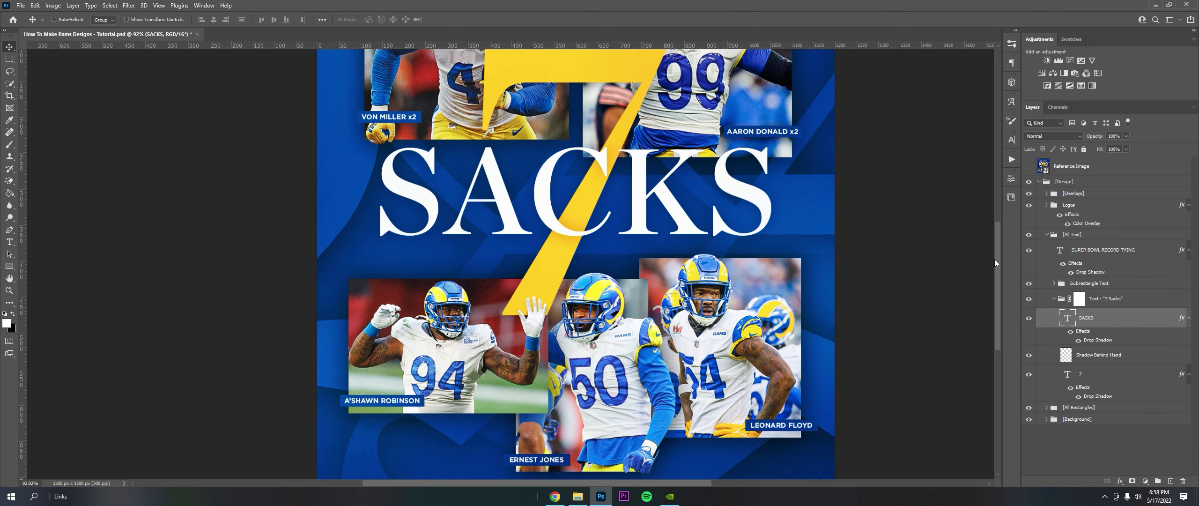
left_click(1055, 299)
left_click(1054, 283)
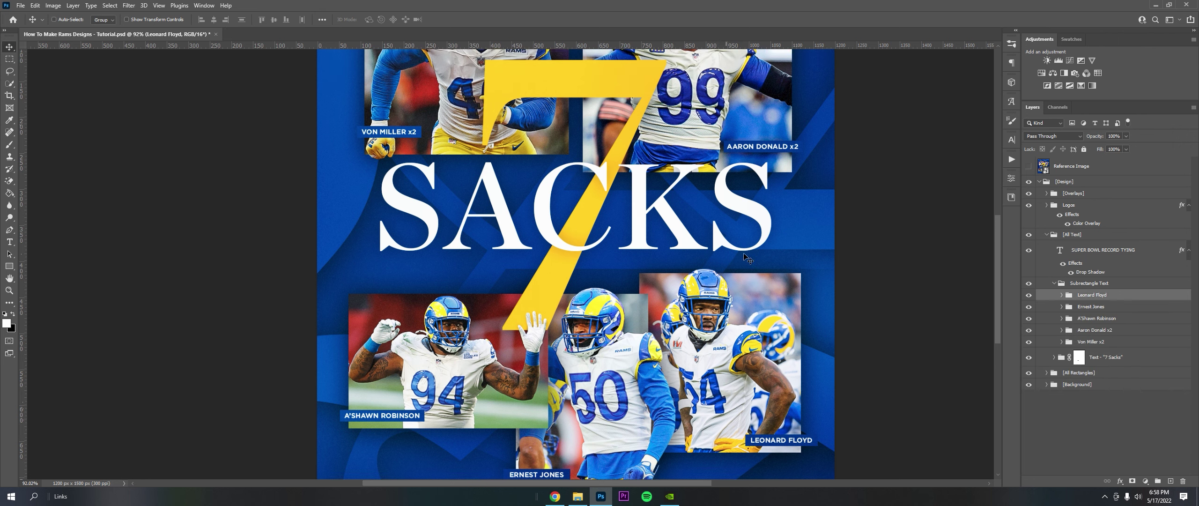
scroll(748, 259, "up", 4)
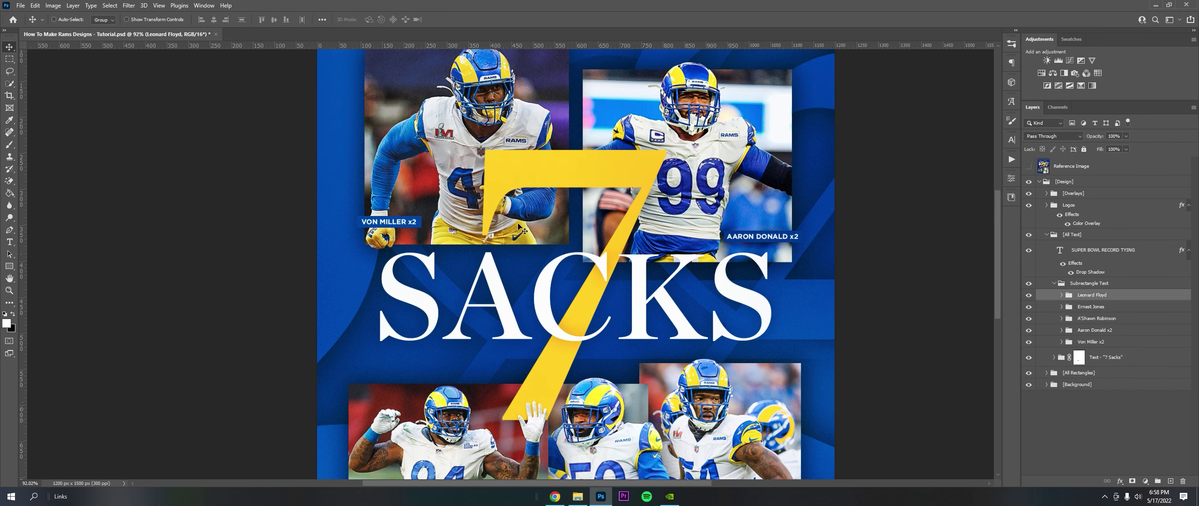
scroll(409, 217, "down", 2)
key("ctrl+minus")
key("ctrl+minus")
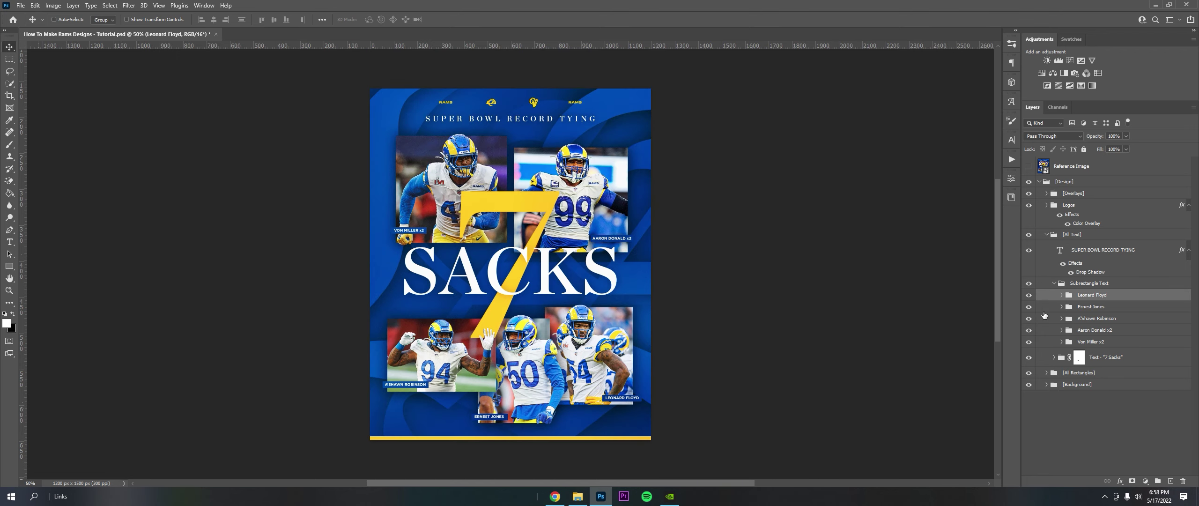
left_click(1029, 295)
left_click(1029, 296)
left_click(1054, 283)
Try a tracking of 10 on the SUPER BOWL RECORD TYING line and undo it
left_click(1102, 253)
scroll(505, 145, "up", 1)
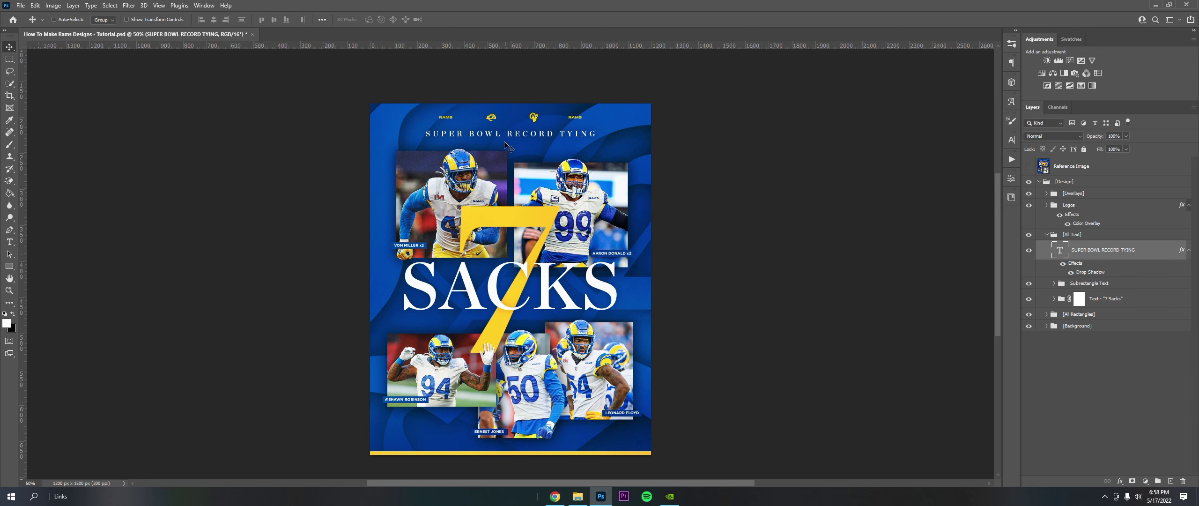
key("z")
left_click_drag(497, 125, 558, 136)
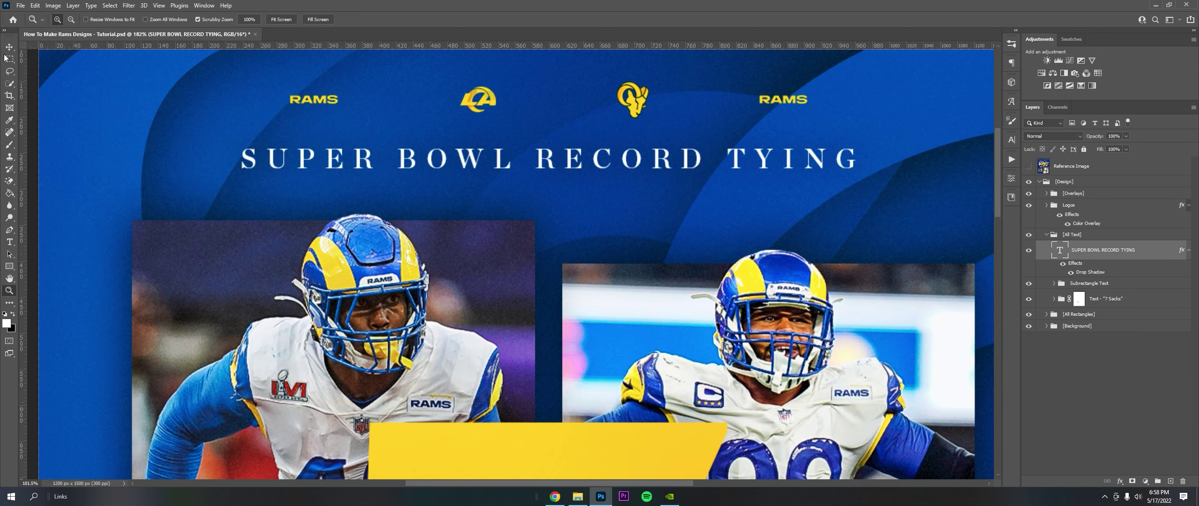
key("t")
left_click(547, 160)
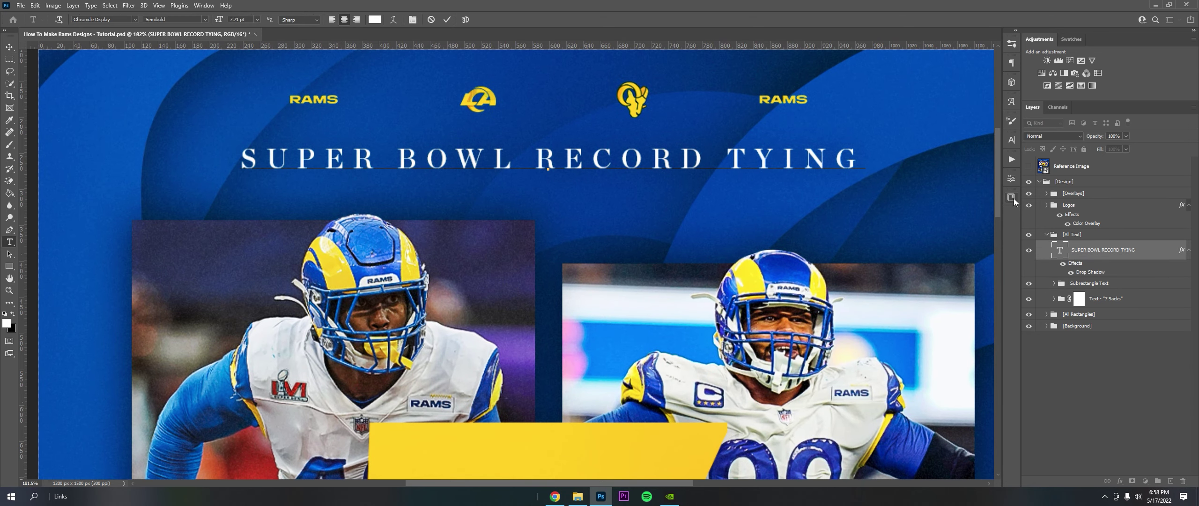
key("ctrl+a")
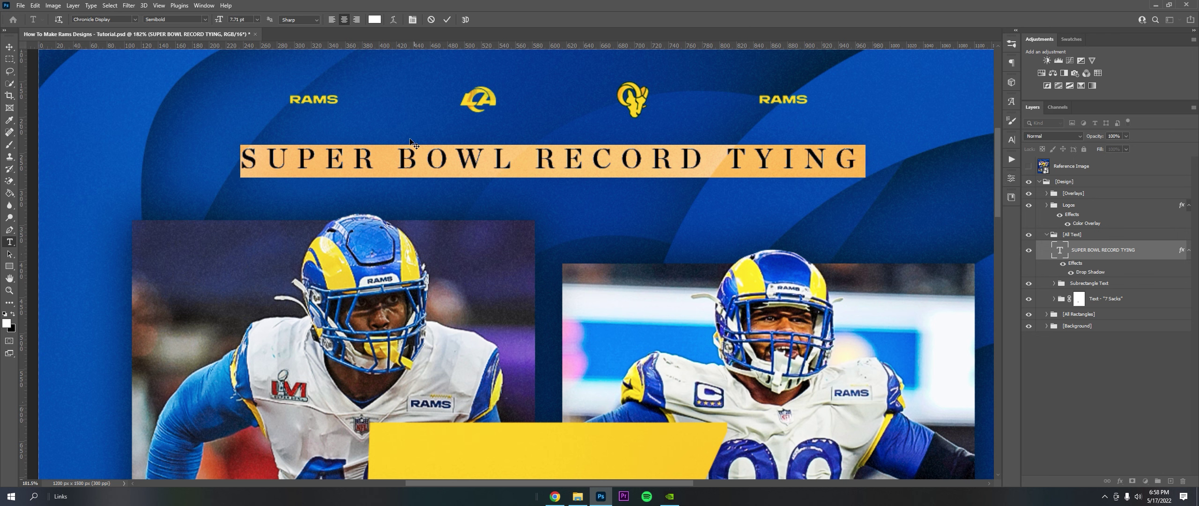
left_click(1012, 181)
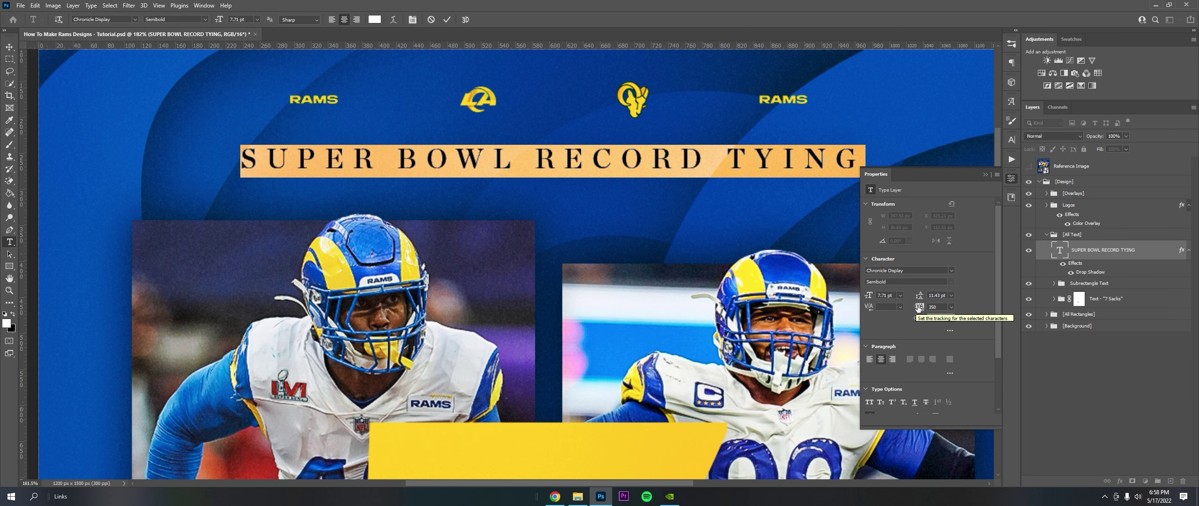
mouse_move(918, 306)
left_mouse_down()
mouse_move(931, 308)
mouse_move(911, 317)
left_mouse_up()
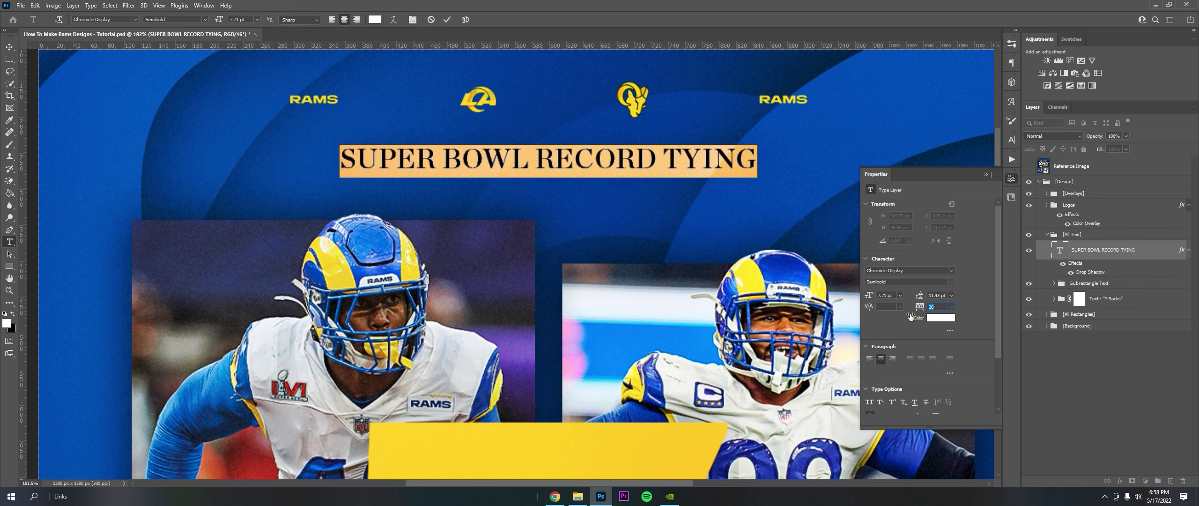
left_click(9, 47)
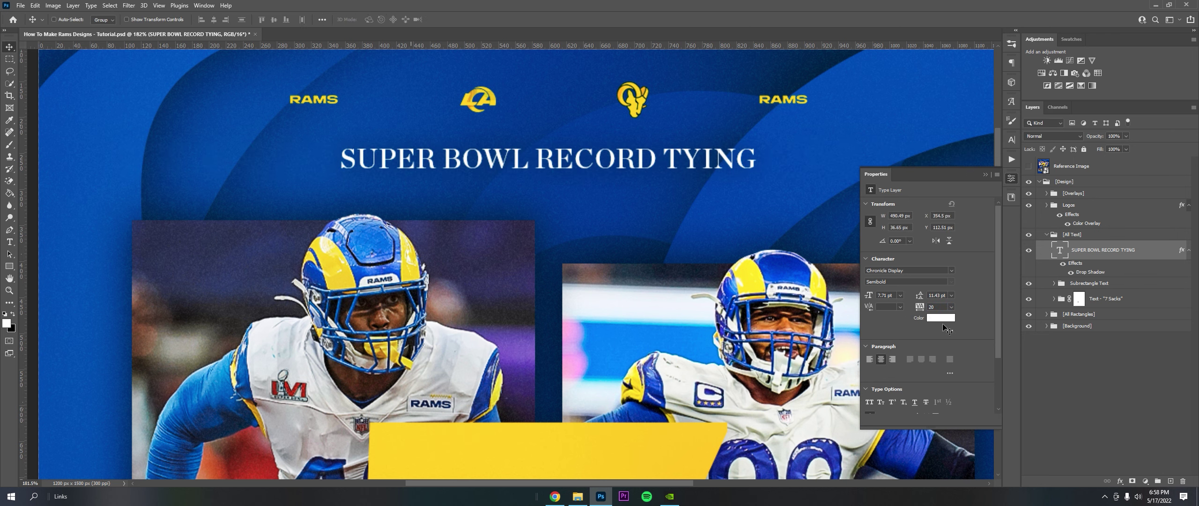
key("ctrl+z")
Compare the full poster with the Reference Image and close the text properties
key("ctrl+minus")
key("ctrl+minus")
key("ctrl+minus")
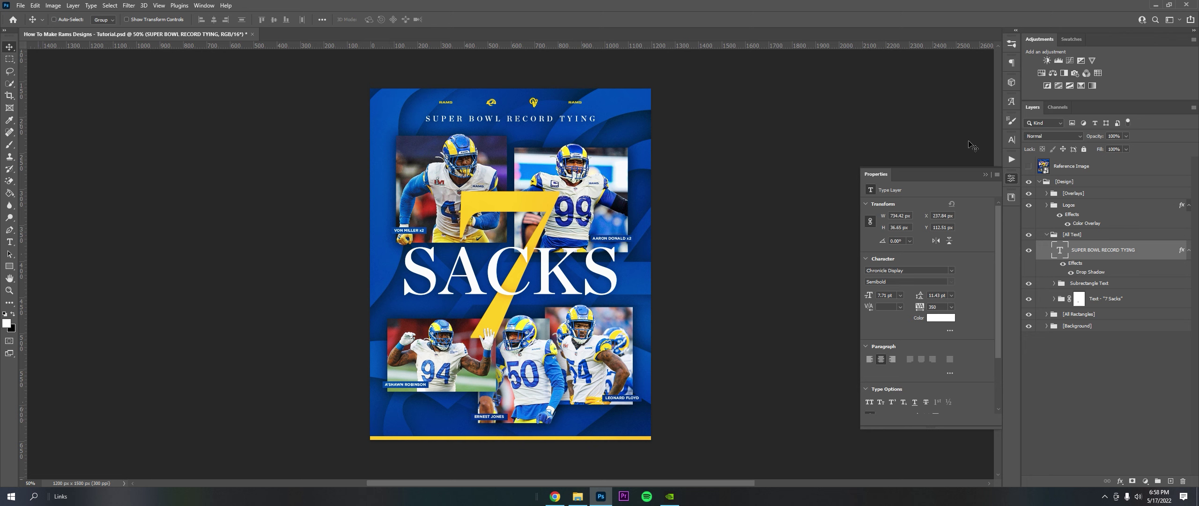
left_click(1030, 167)
left_click(1030, 167)
left_click(985, 174)
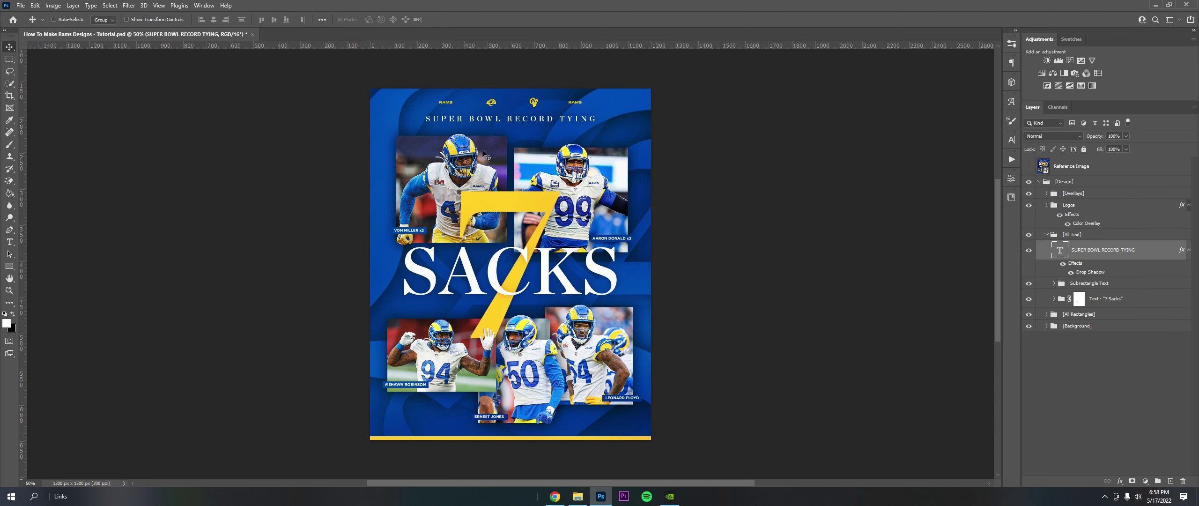
Collapse the [All Text] group and inspect the RAMS wordmark, main logo and secondary logo layers in the logo group
left_click(1048, 236)
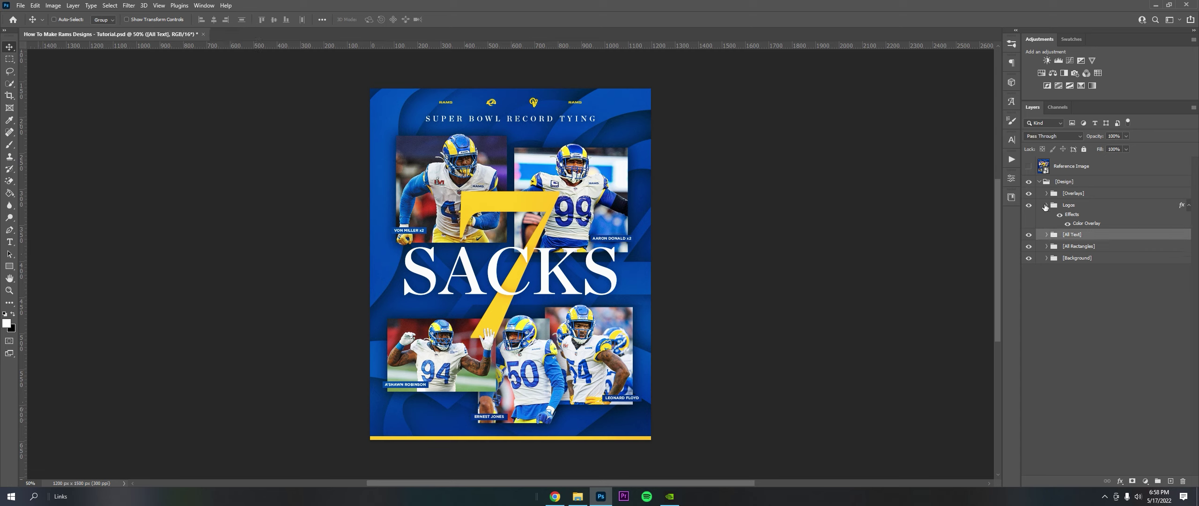
left_click(1047, 205)
left_click_drag(1029, 301, 1024, 238)
left_click(1073, 245)
left_click(1089, 300)
left_click(1086, 279)
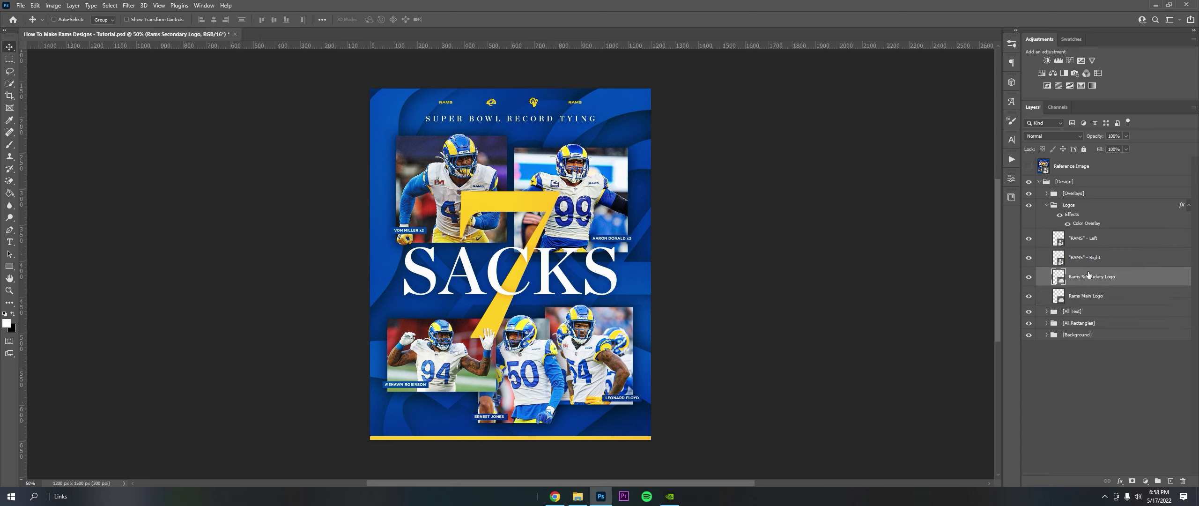
Inspect the left and right "RAMS" wordmark layers and examine the logo row at the poster's upper edge
left_click(1086, 260)
left_click(1077, 241)
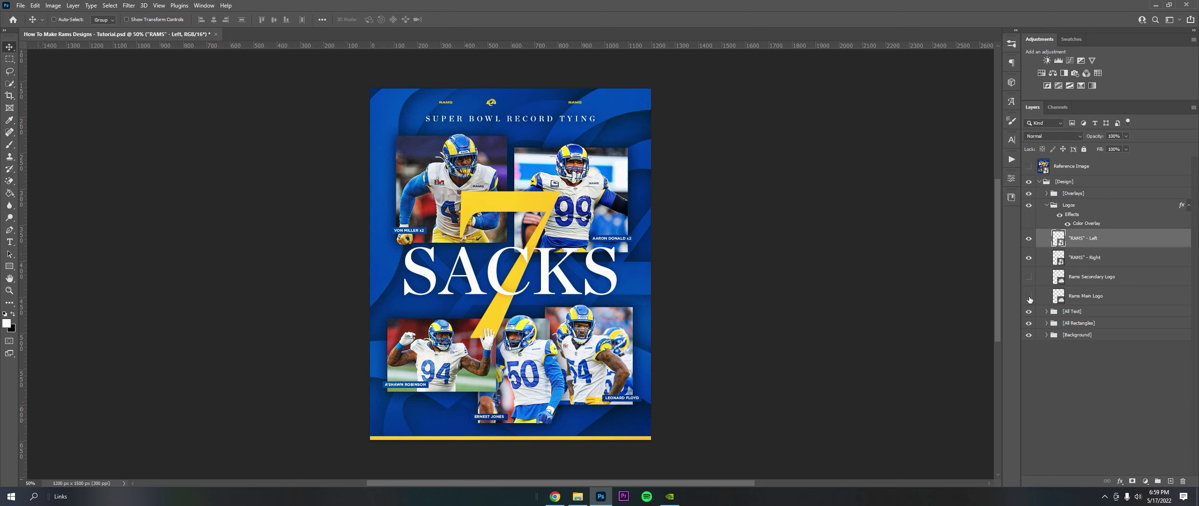
scroll(529, 136, "up", 2)
key("z")
left_click_drag(528, 131, 570, 131)
left_click(568, 131)
key("ctrl+0")
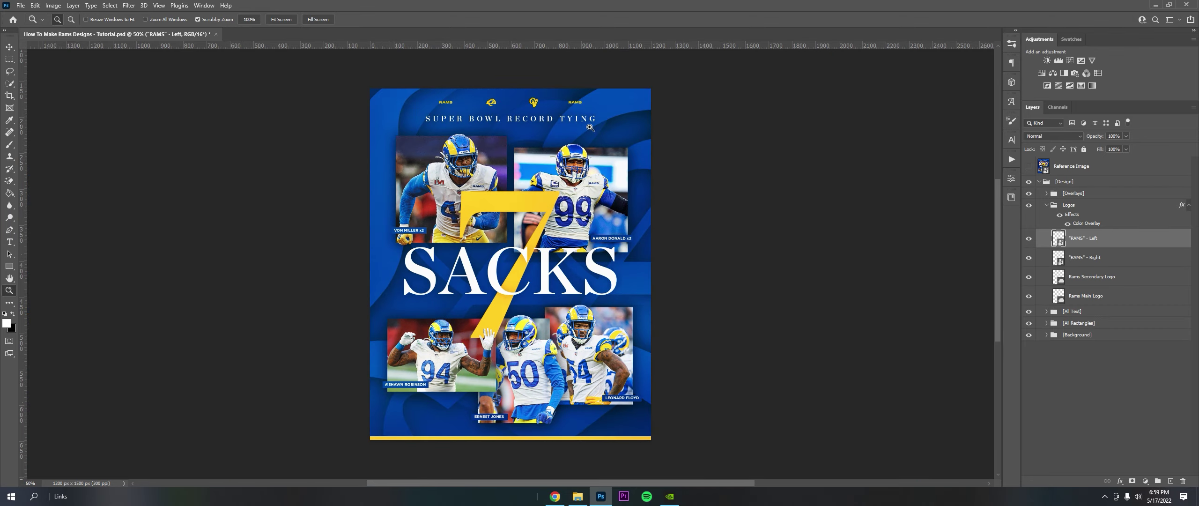
Collapse the Logos group and inspect the Color Overlay settings in its layer style
left_click(1046, 204)
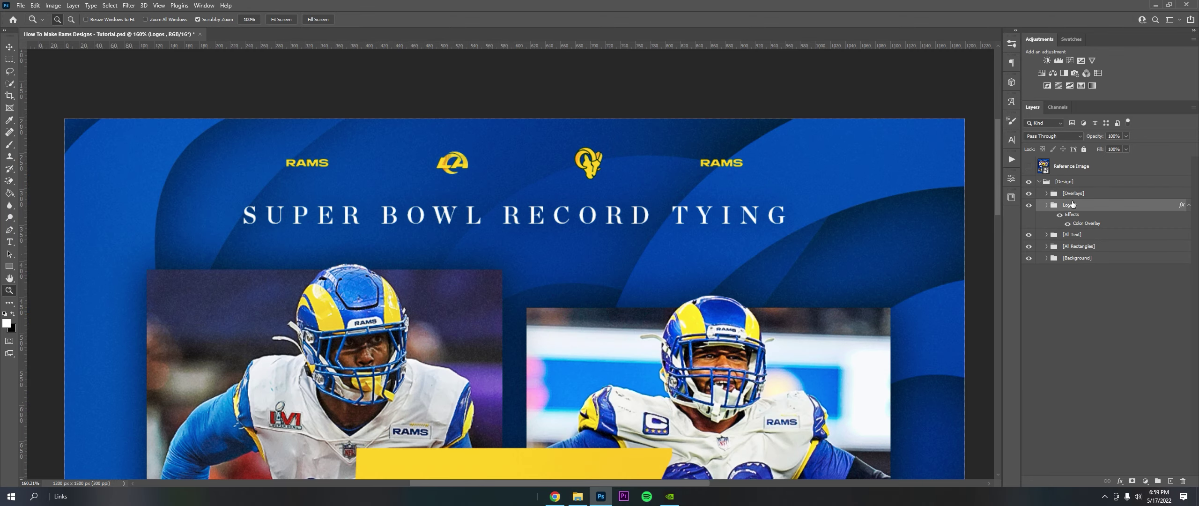
right_click(1074, 205)
left_click(1091, 113)
left_click(864, 270)
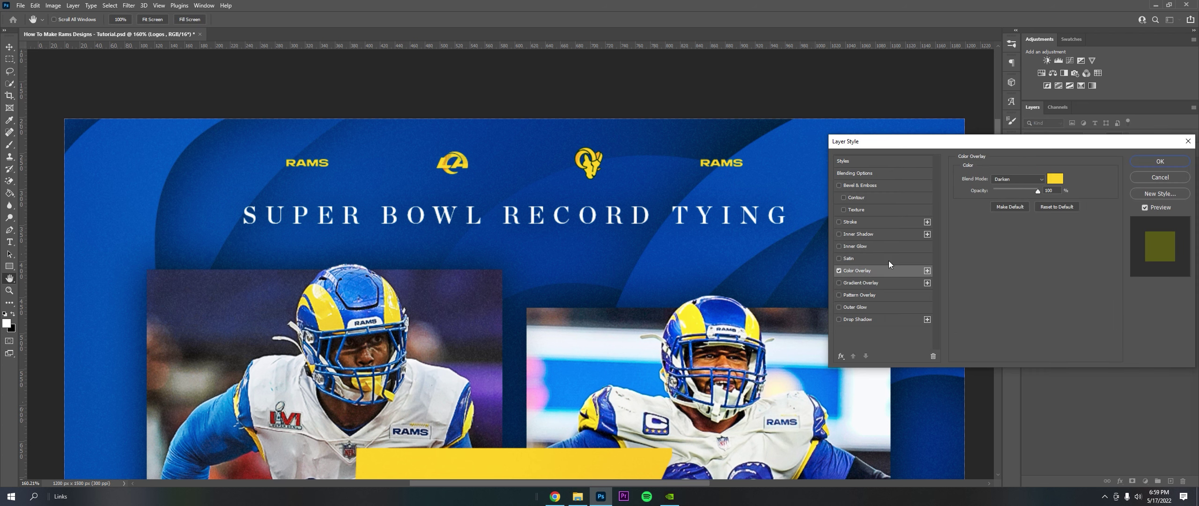
left_click(1157, 163)
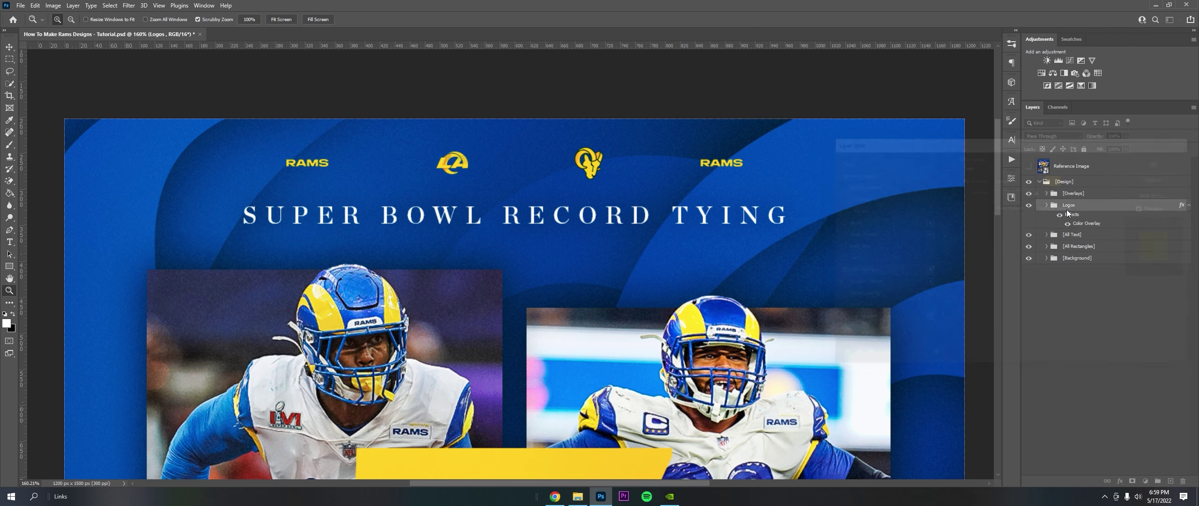
Compare the logo row with the Reference Image and return to the full poster
left_click(1028, 172)
left_click(1028, 171)
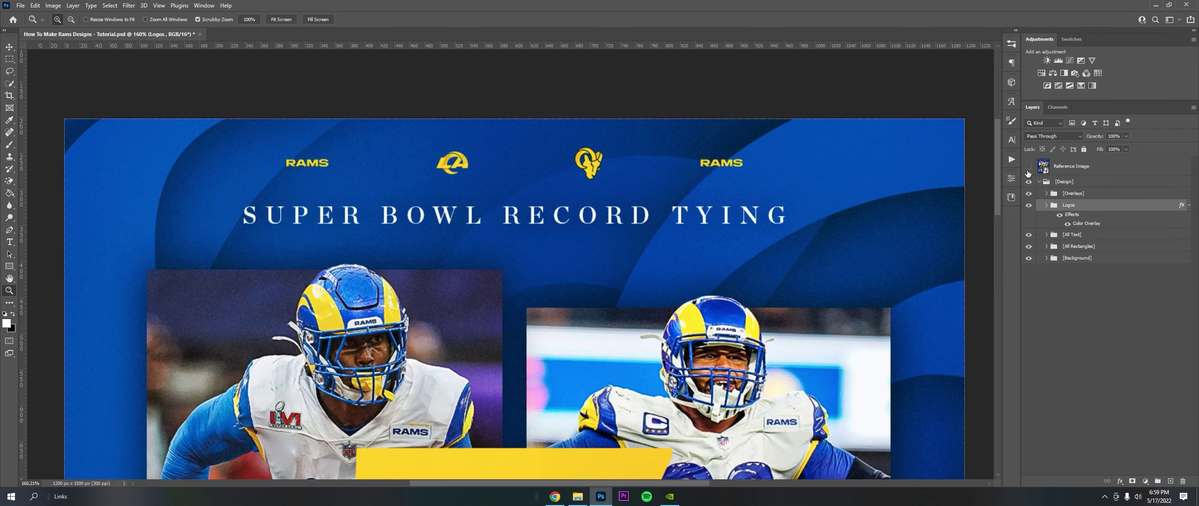
key("ctrl+minus")
key("ctrl+minus")
key("ctrl+minus")
Expand the [Overlays], basic color correction and Color Lookups groups and inspect the Kodak 5218 Kodak 2395 layer's mask
left_click(1046, 193)
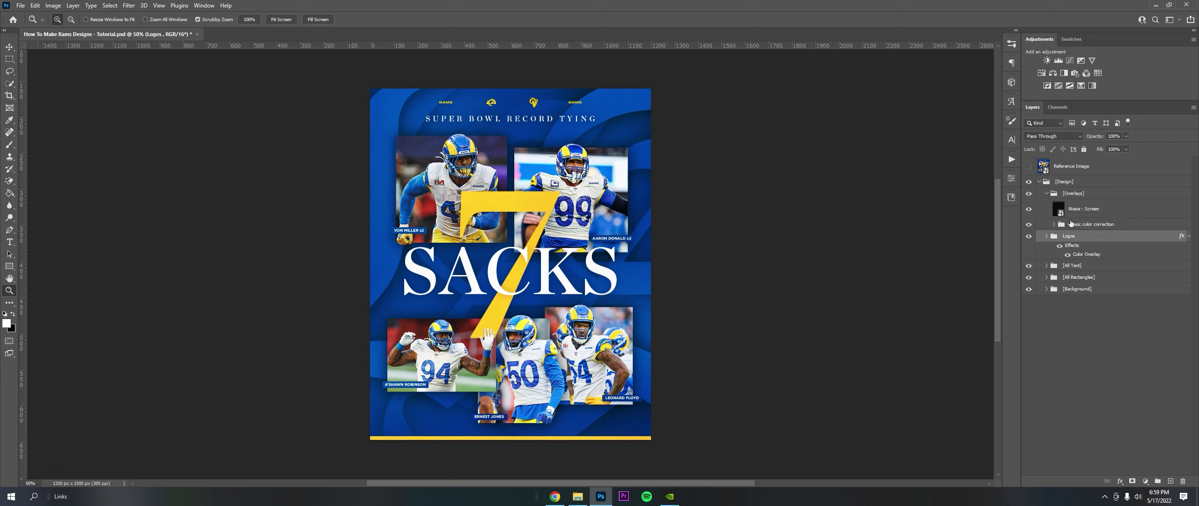
left_click(1055, 224)
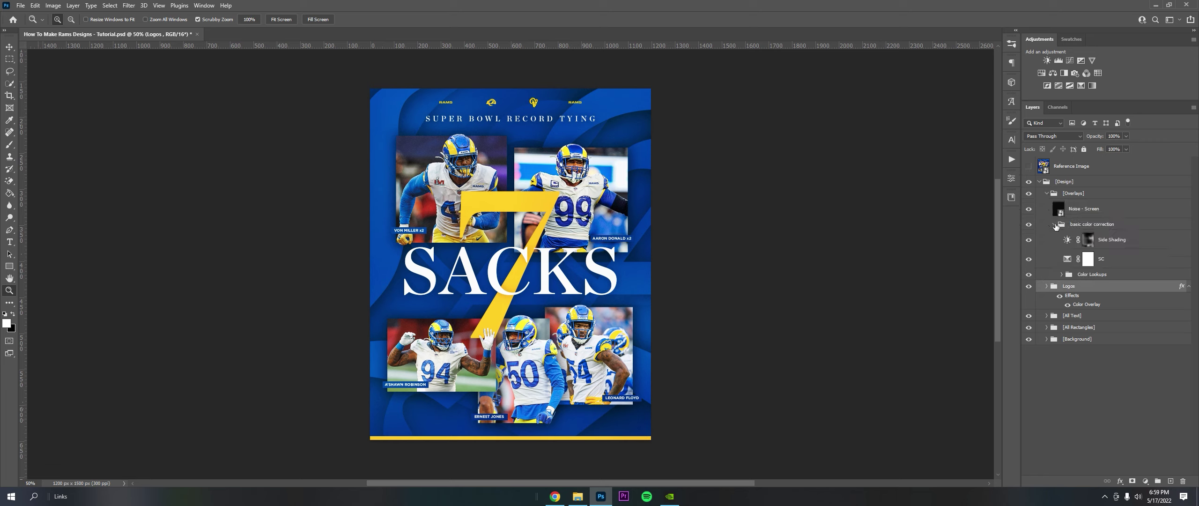
left_click(1062, 274)
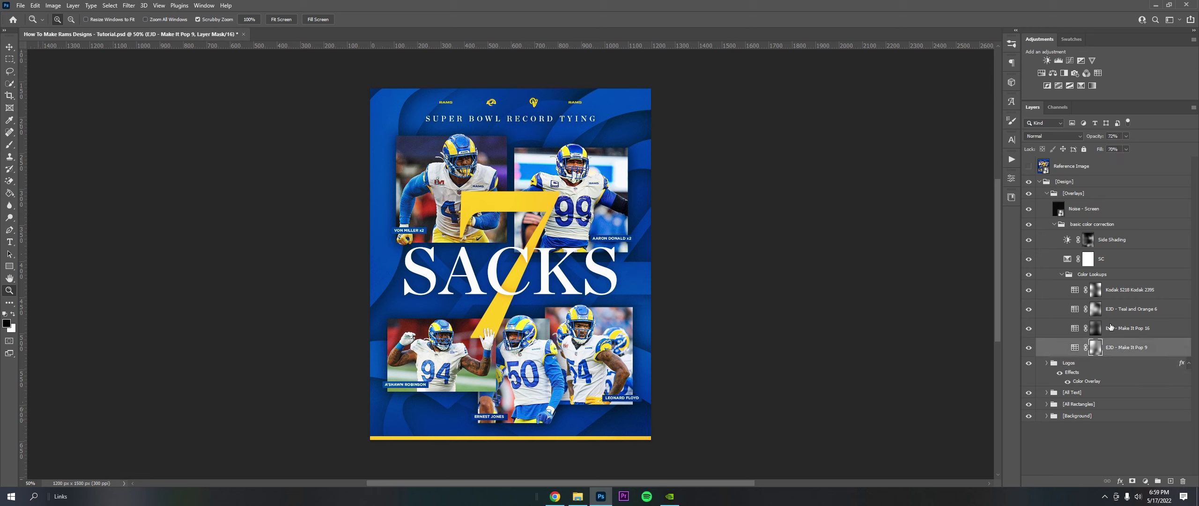
left_click(1096, 290)
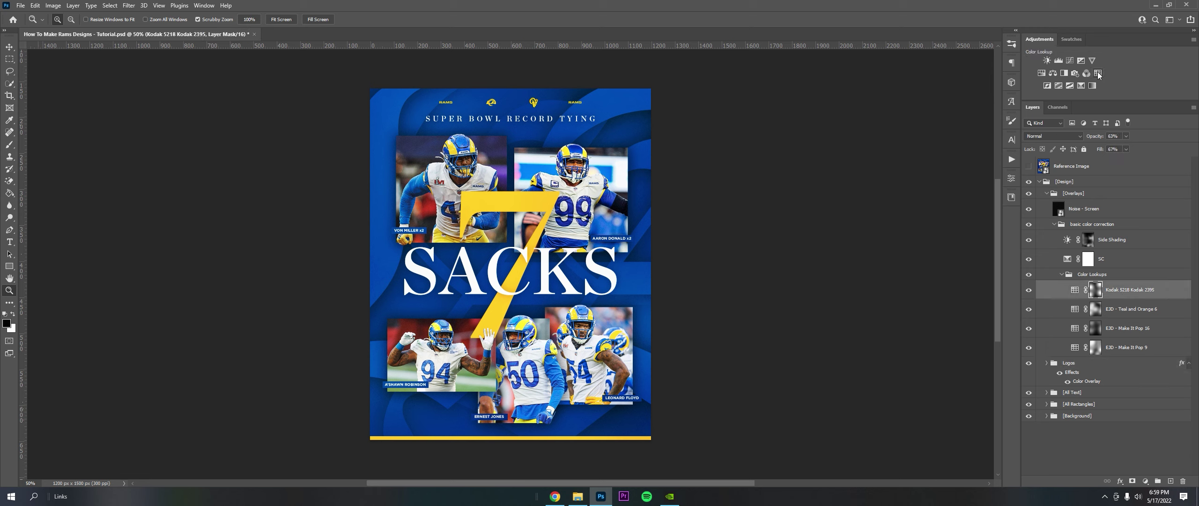
Add a trial Color Lookup adjustment layer, browse its 3D LUT presets and delete the layer
left_click(1098, 74)
left_click(930, 207)
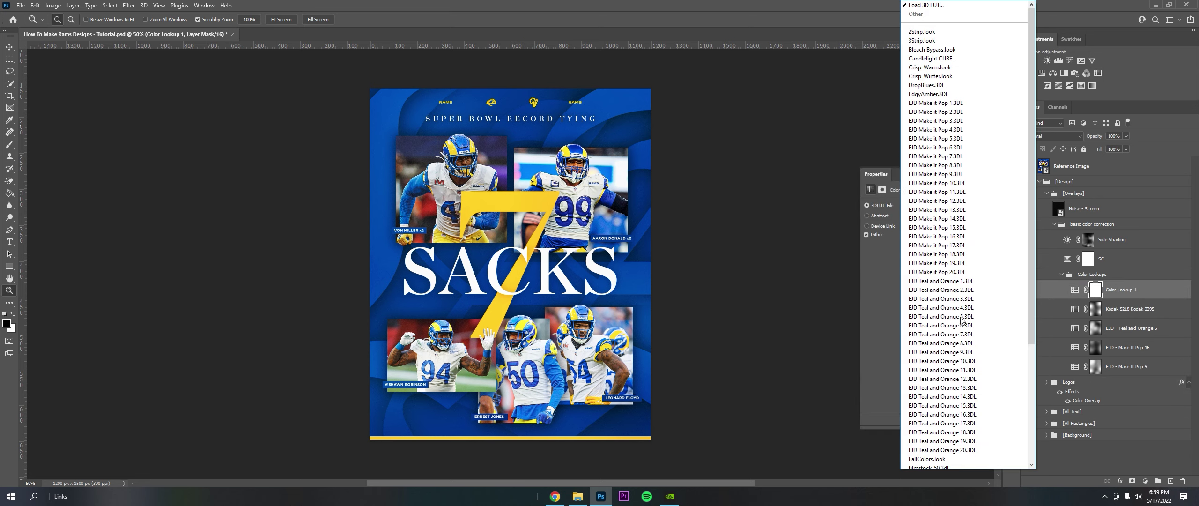
left_click(776, 168)
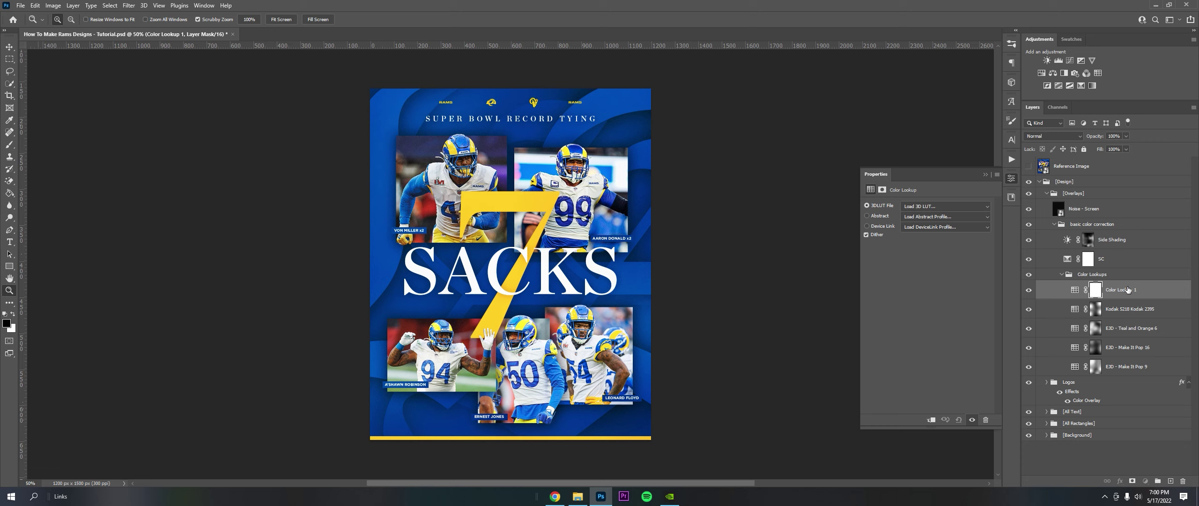
key("Delete")
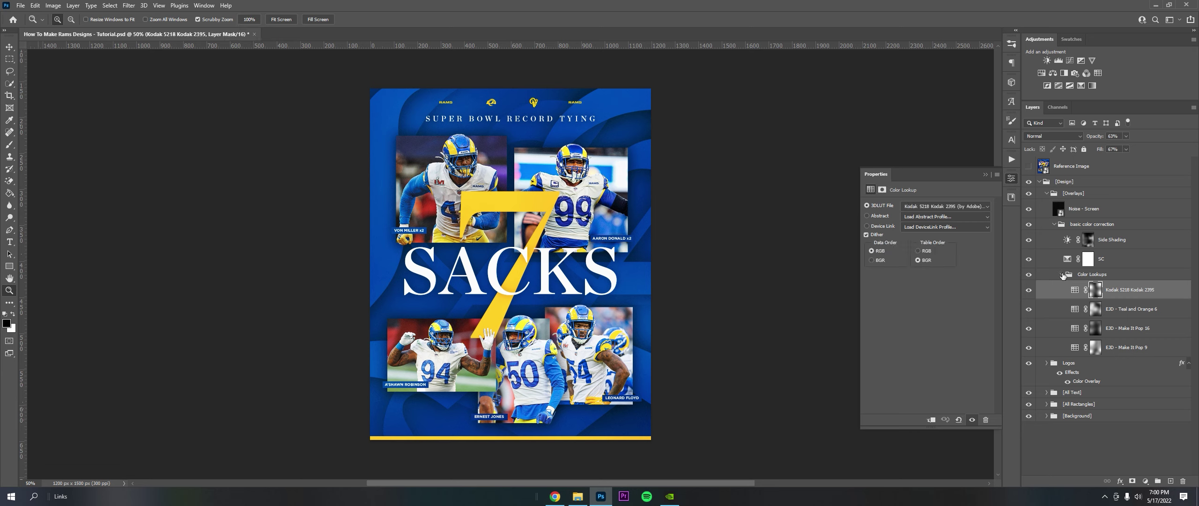
Try a Selective Color adjustment above the SC layer with Reds at Cyan -64 and Magenta -32, and delete it
left_click(1062, 275)
left_click(1122, 261)
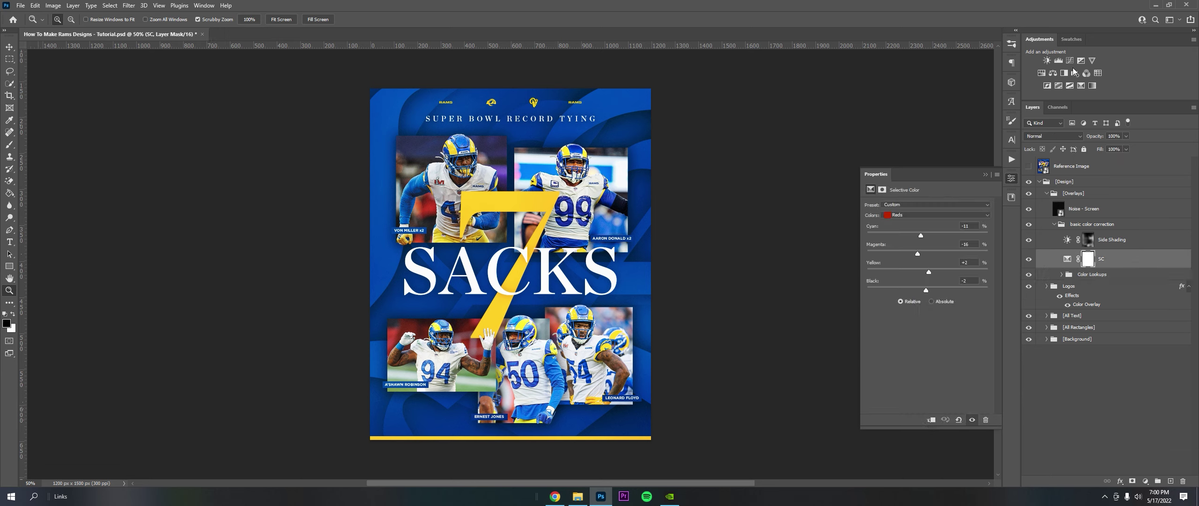
left_click(1081, 86)
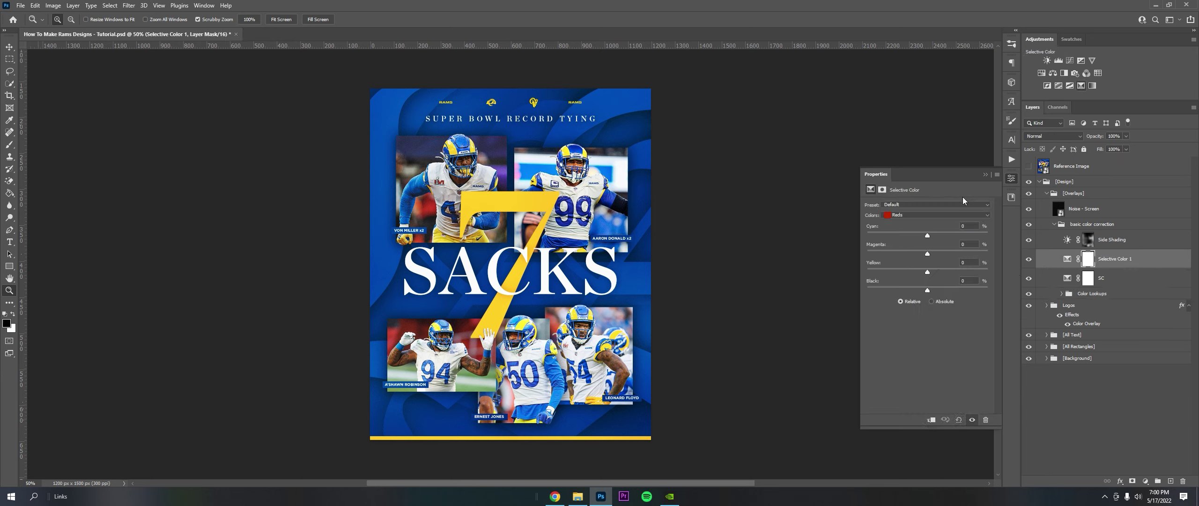
left_click_drag(926, 236, 981, 236)
left_click_drag(891, 238, 909, 264)
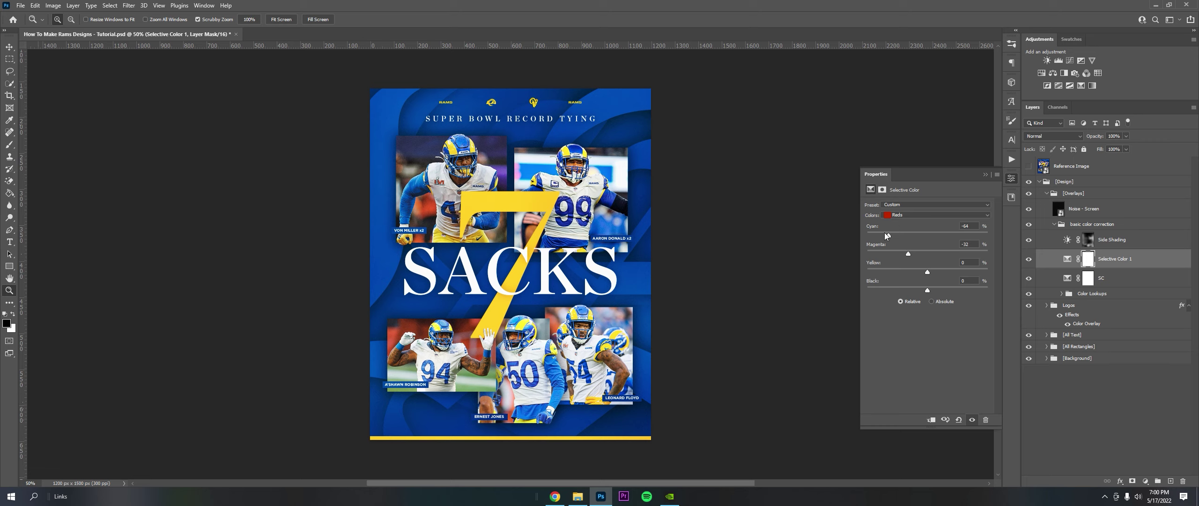
left_click(888, 216)
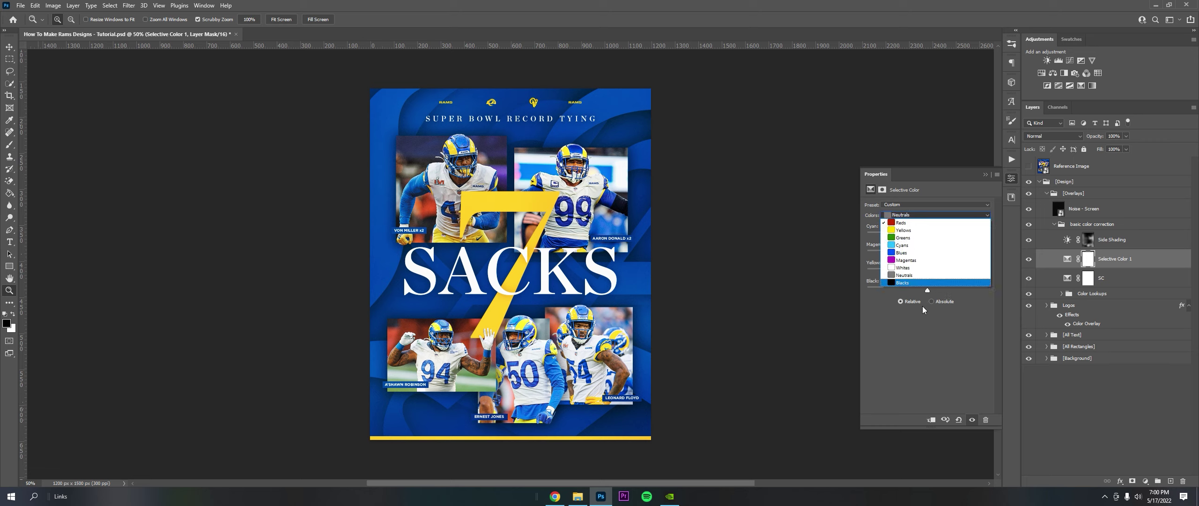
left_click(1068, 273)
key("Delete")
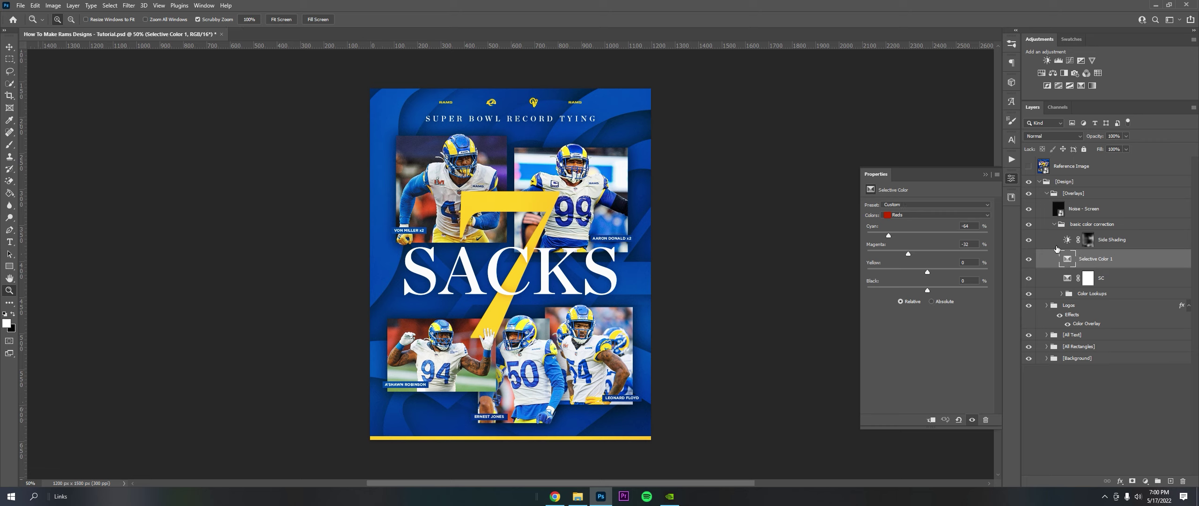
key("Delete")
Toggle the Side Shading layer to check its effect, and collapse the basic color correction and [Overlays] groups
left_click(1030, 239)
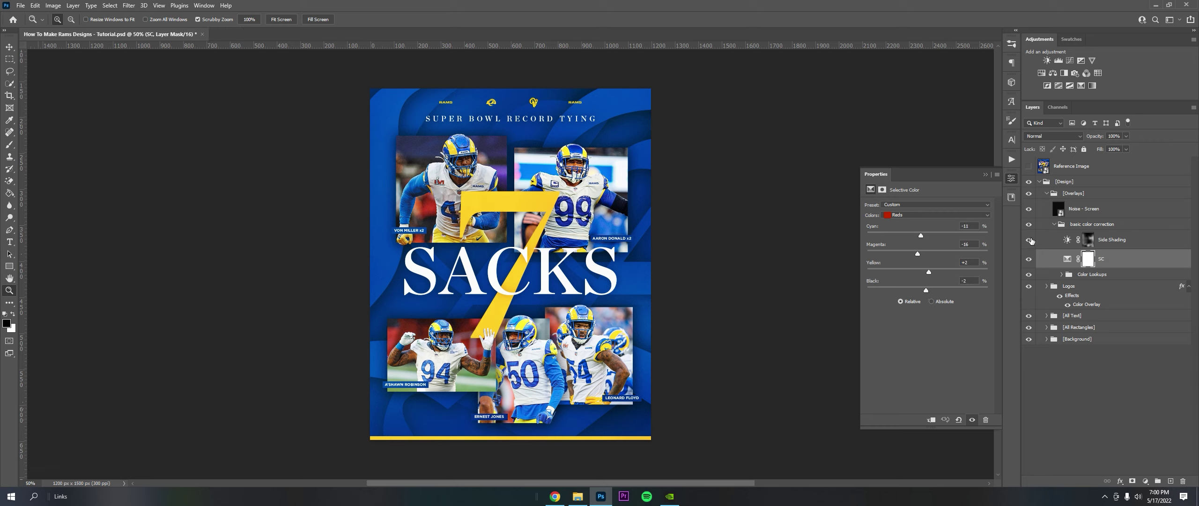
left_click(1030, 239)
left_click(1054, 223)
left_click(1055, 204)
left_click(1069, 195)
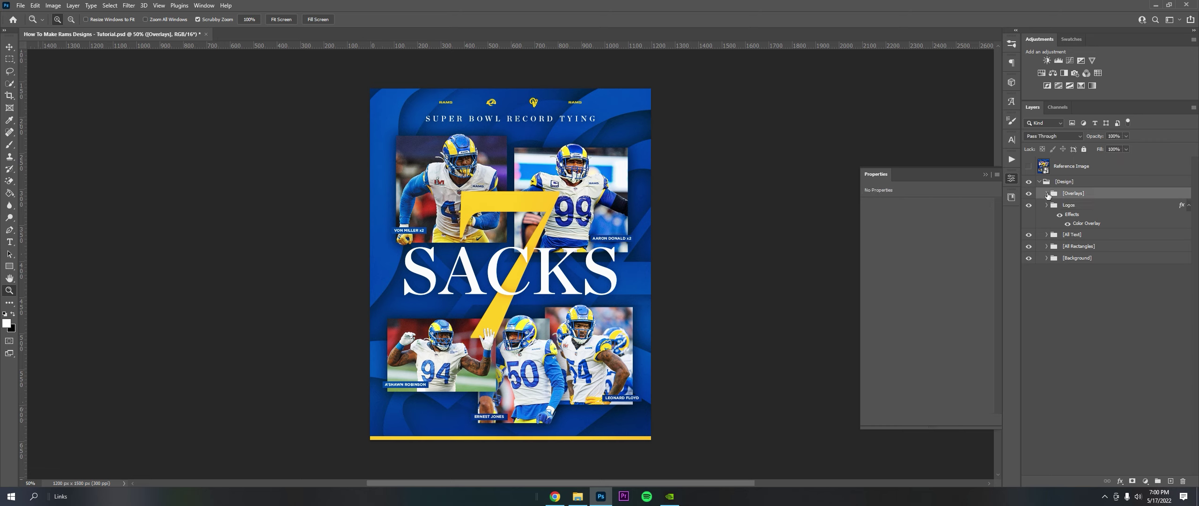
Collapse the [Design] group and show the Reference Image to compare it with the finished poster
left_click(1064, 181)
left_click(1040, 181)
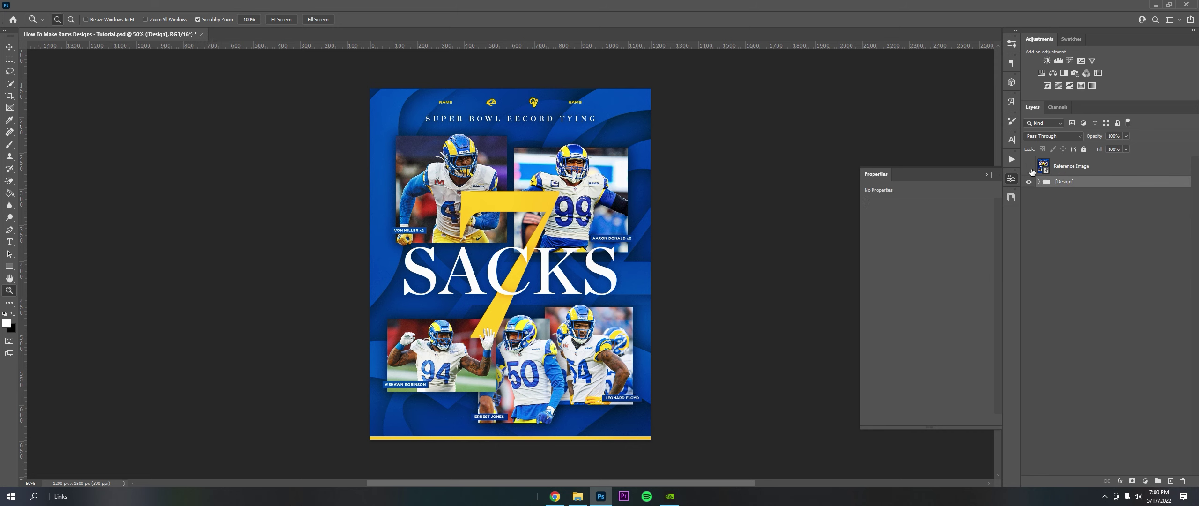
left_click(1030, 167)
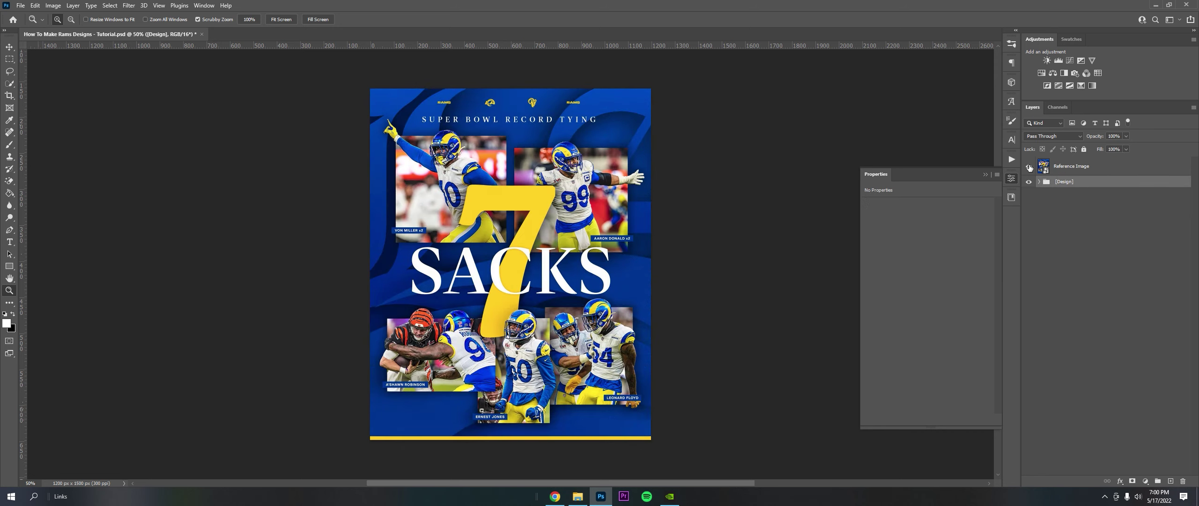